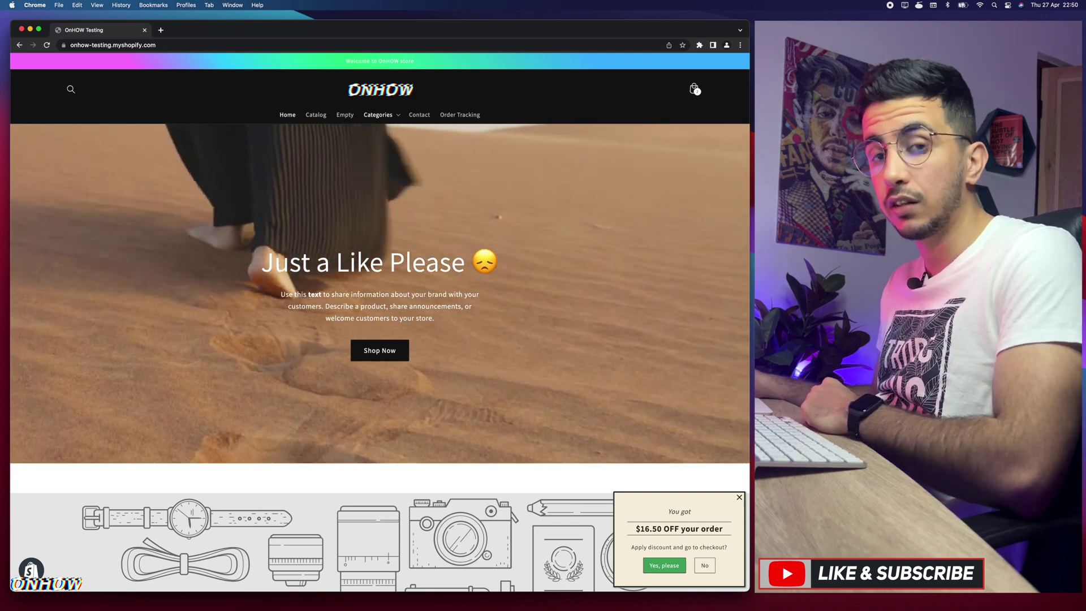
Switch to the notes app, then back to the browser and scroll the storefront
key("super+Tab")
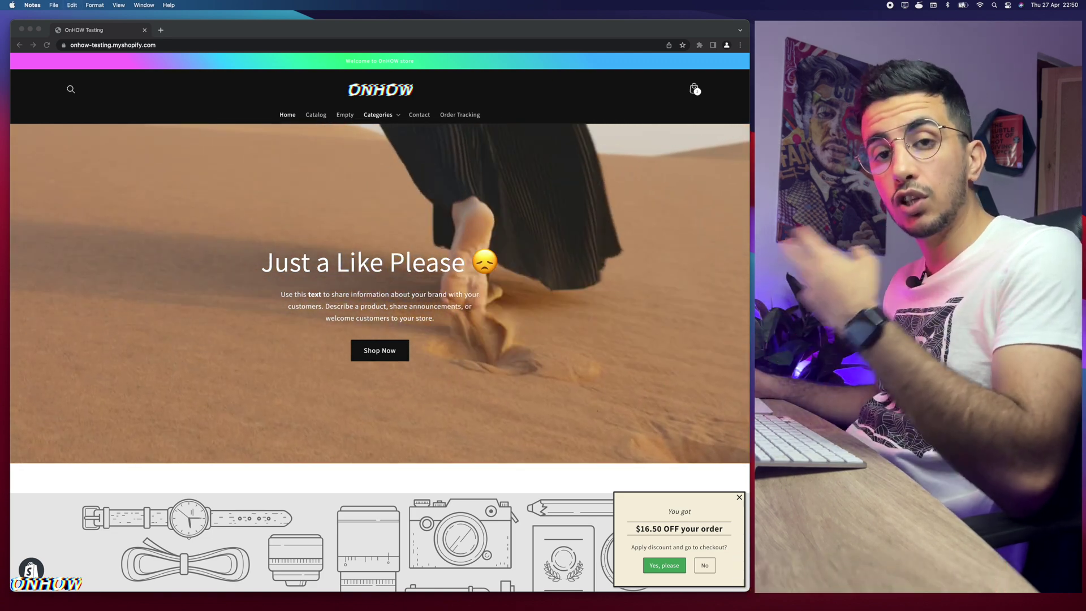
left_click(614, 32)
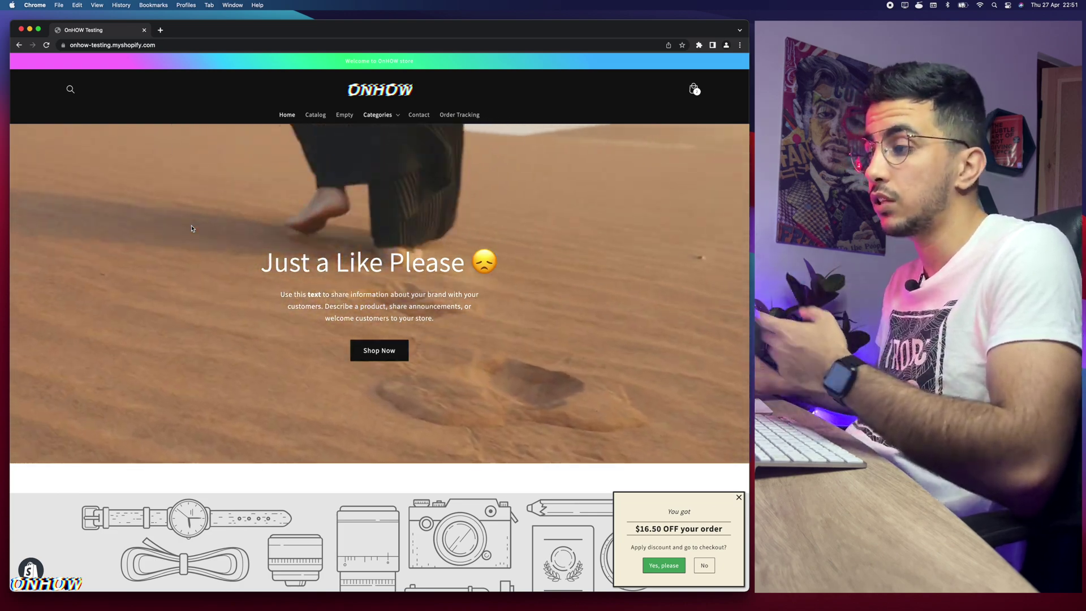
scroll(191, 229, "down", 20)
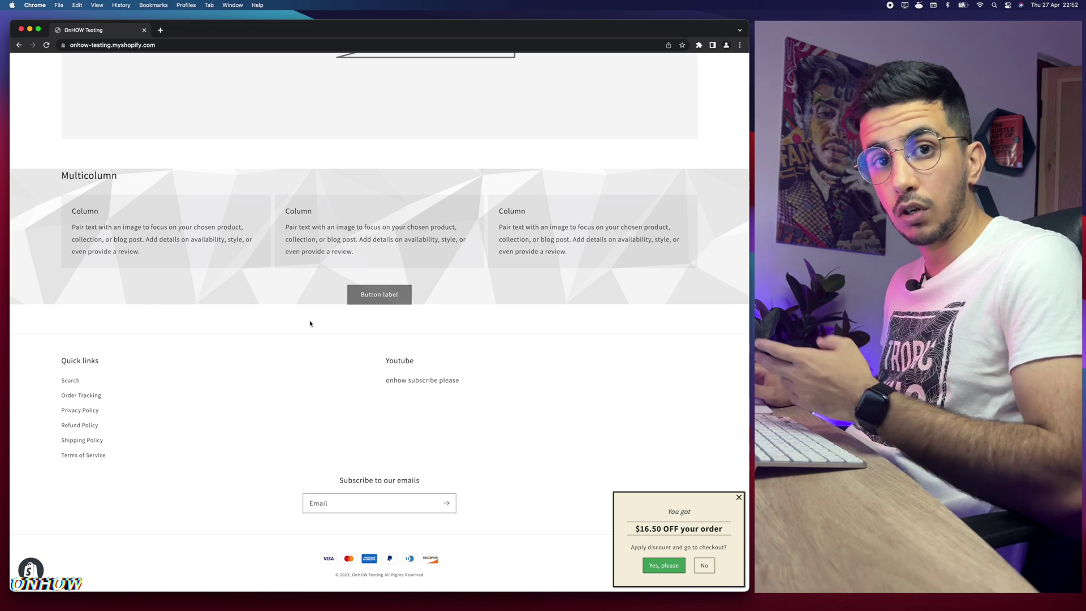
scroll(310, 324, "up", 5)
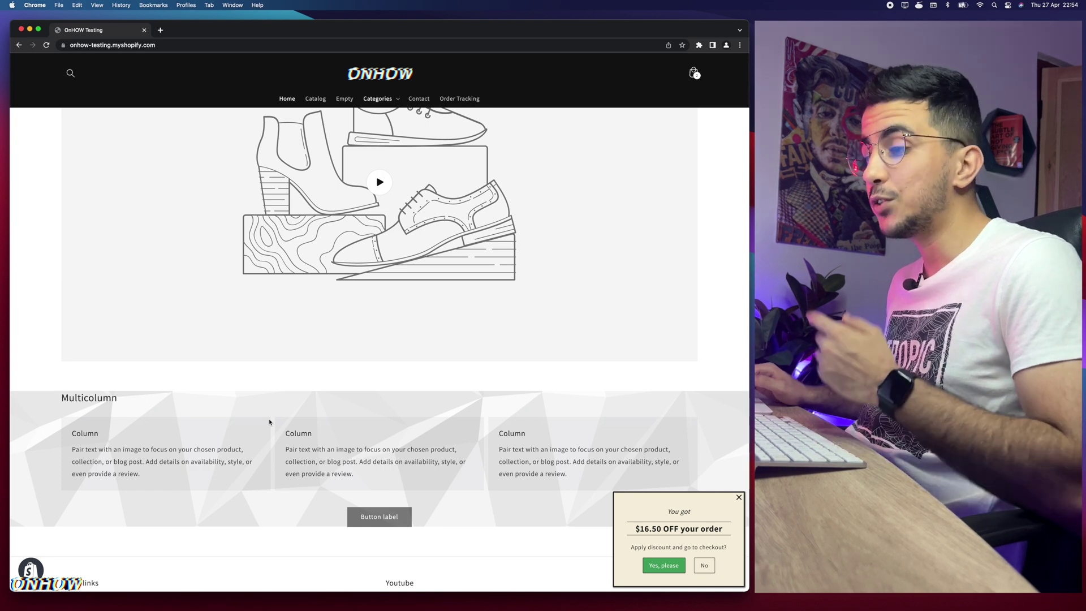
Zoom into the storefront's Multicolumn section and look it over
scroll(269, 421, "down", 3)
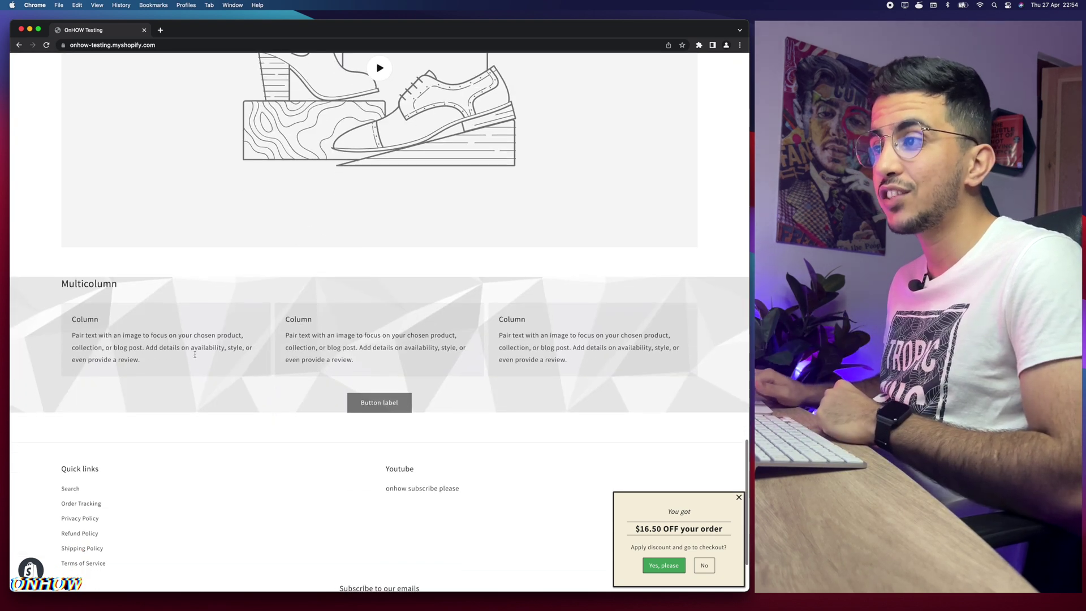
right_click(258, 394)
left_click(259, 396)
scroll(264, 407, "up", 5)
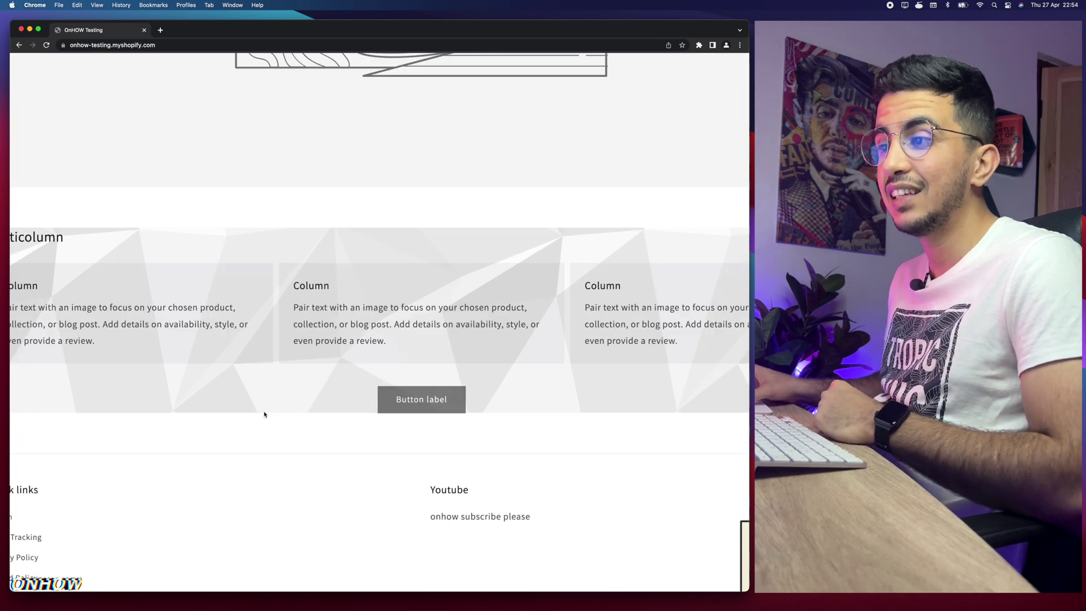
scroll(323, 367, "left", 7)
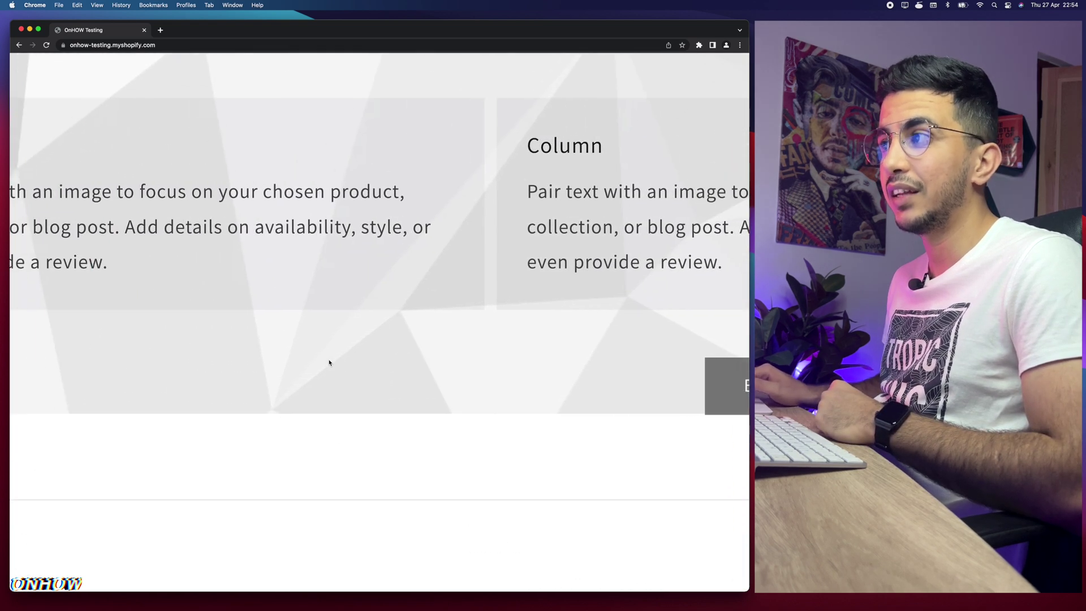
scroll(329, 363, "down", 5)
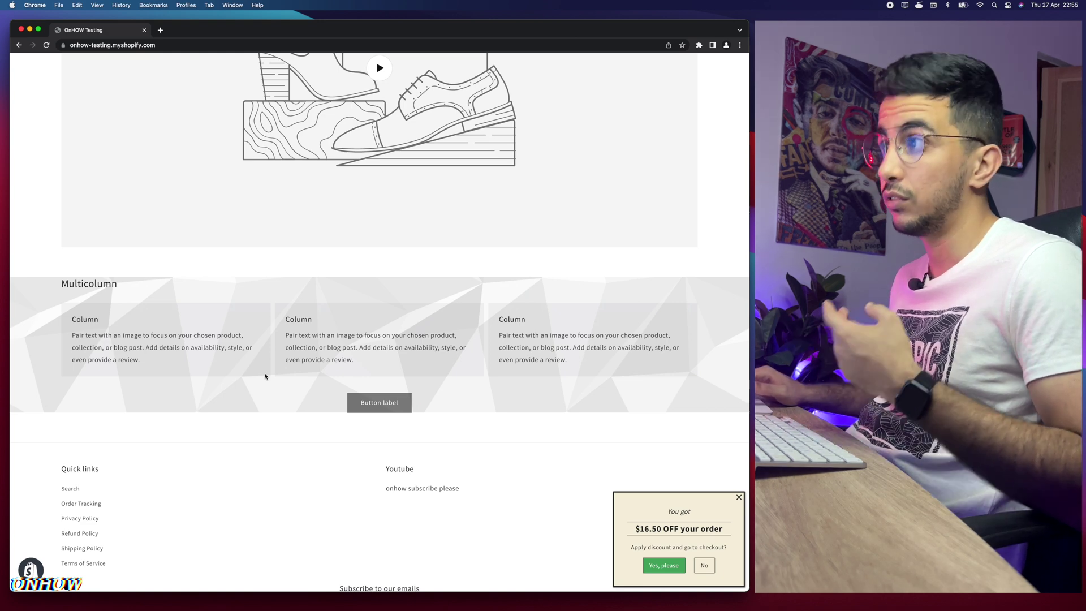
scroll(291, 300, "up", 3)
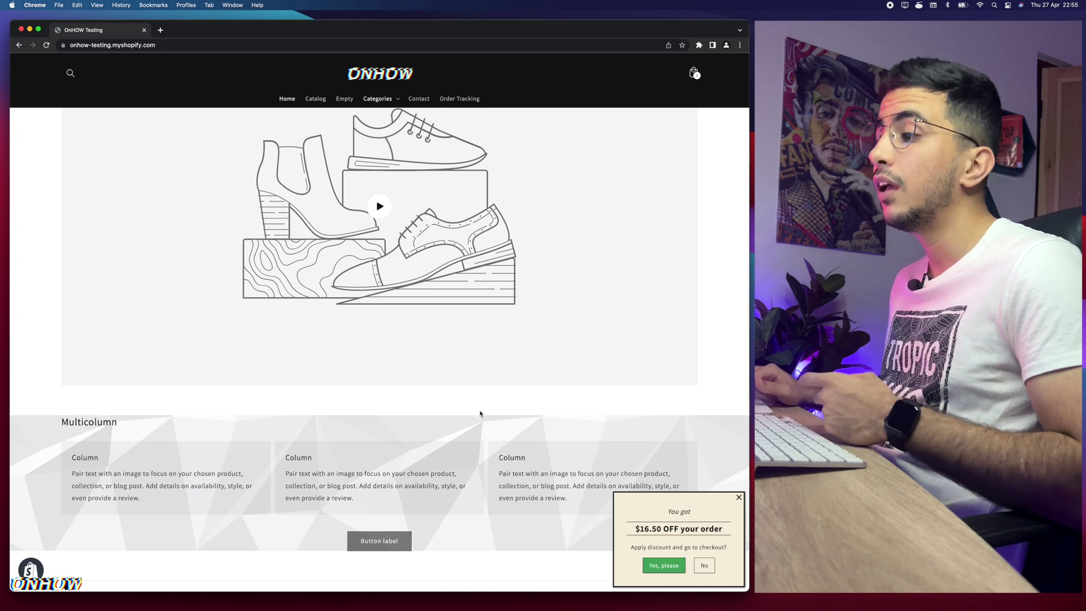
scroll(480, 414, "down", 3)
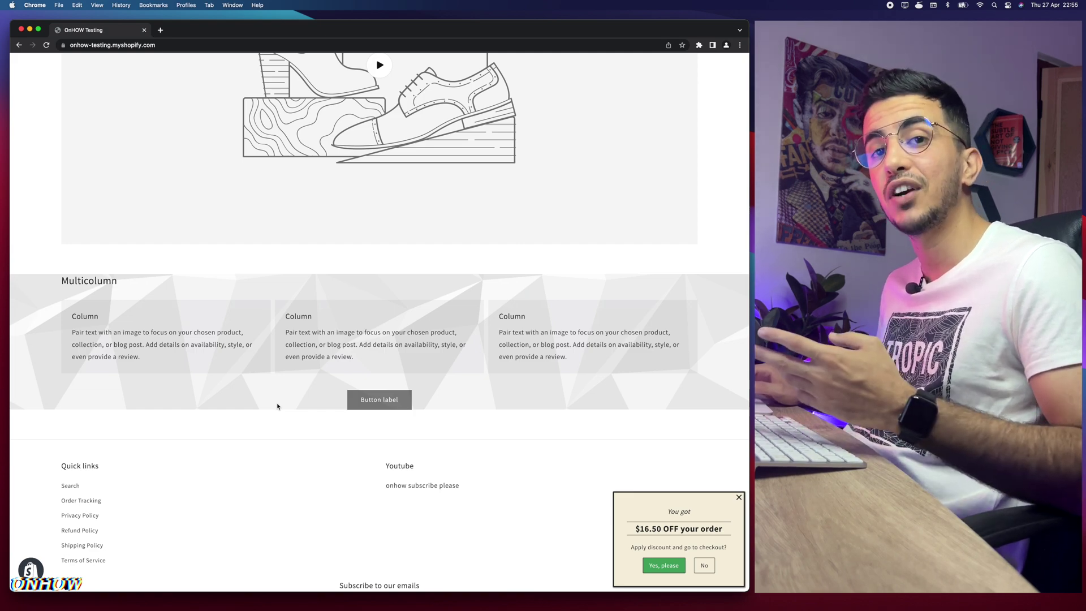
scroll(277, 406, "up", 20)
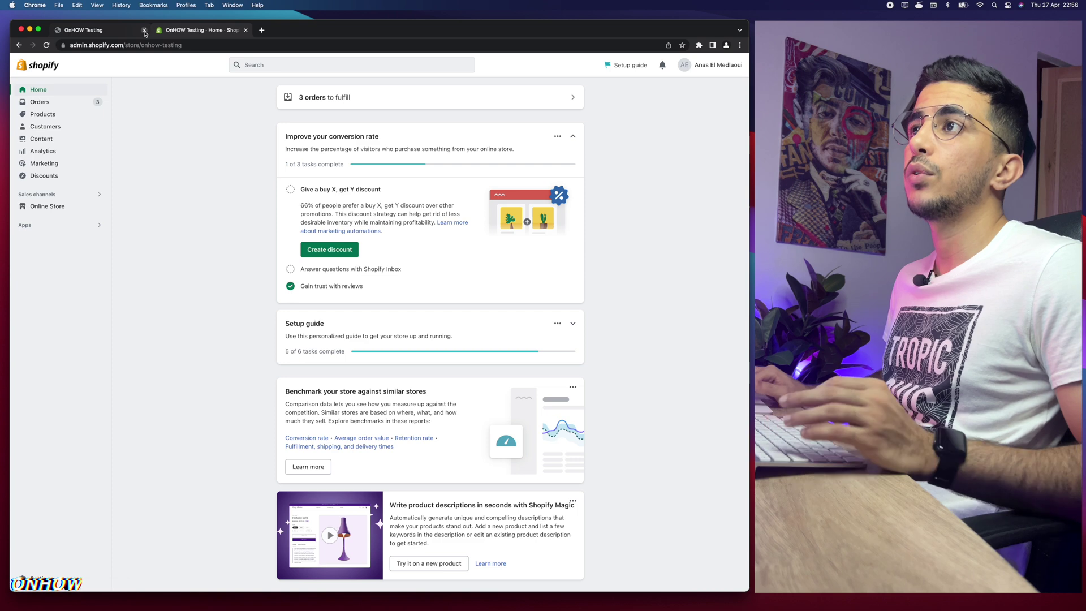
Close the storefront tab and open the current Dawn theme in the theme editor
left_click(144, 31)
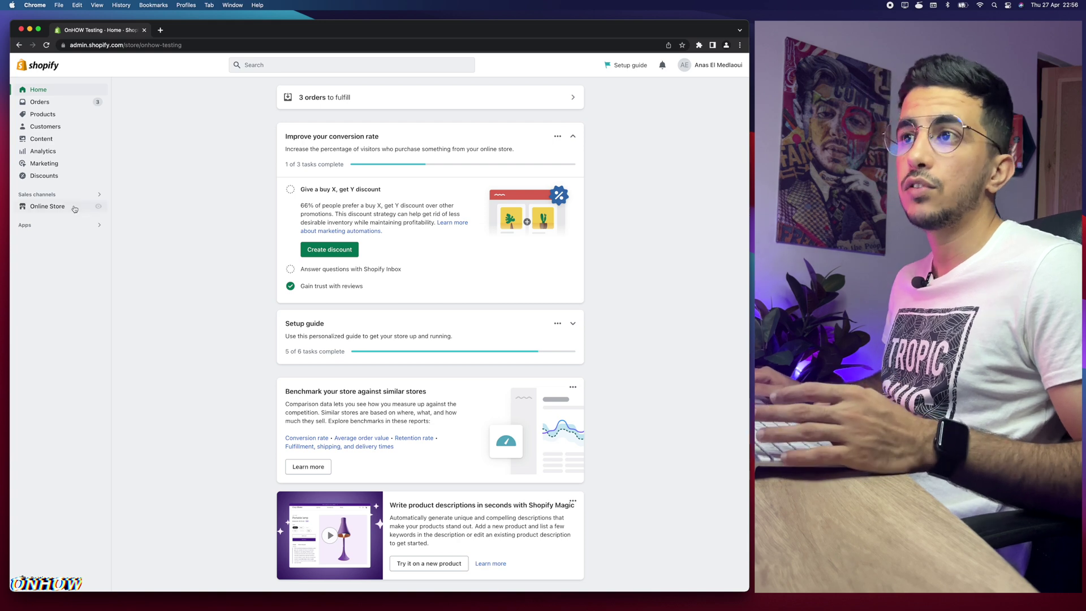
left_click(40, 208)
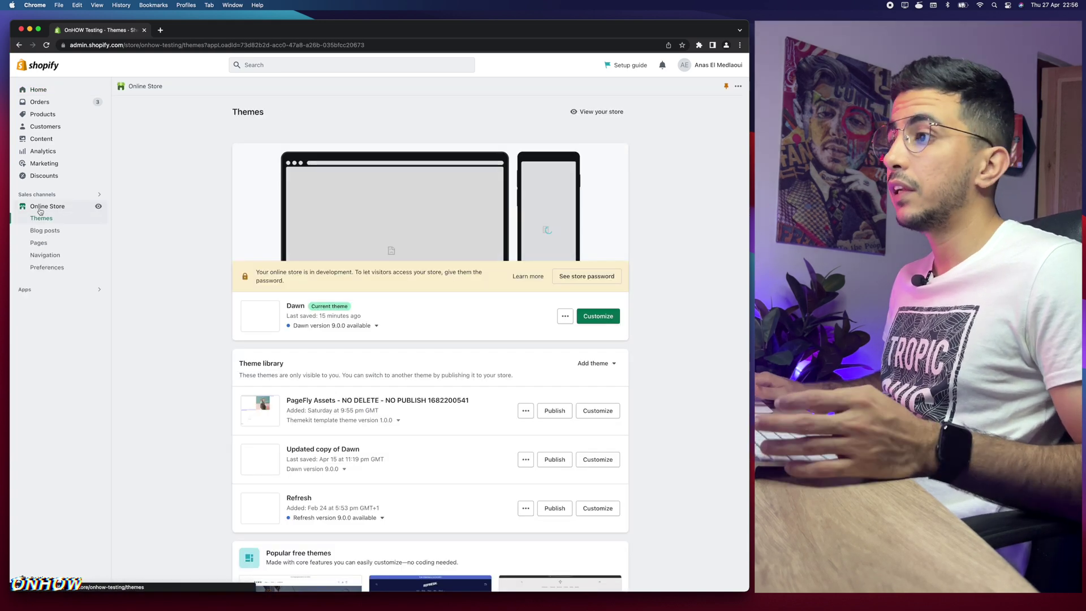
left_click(607, 318)
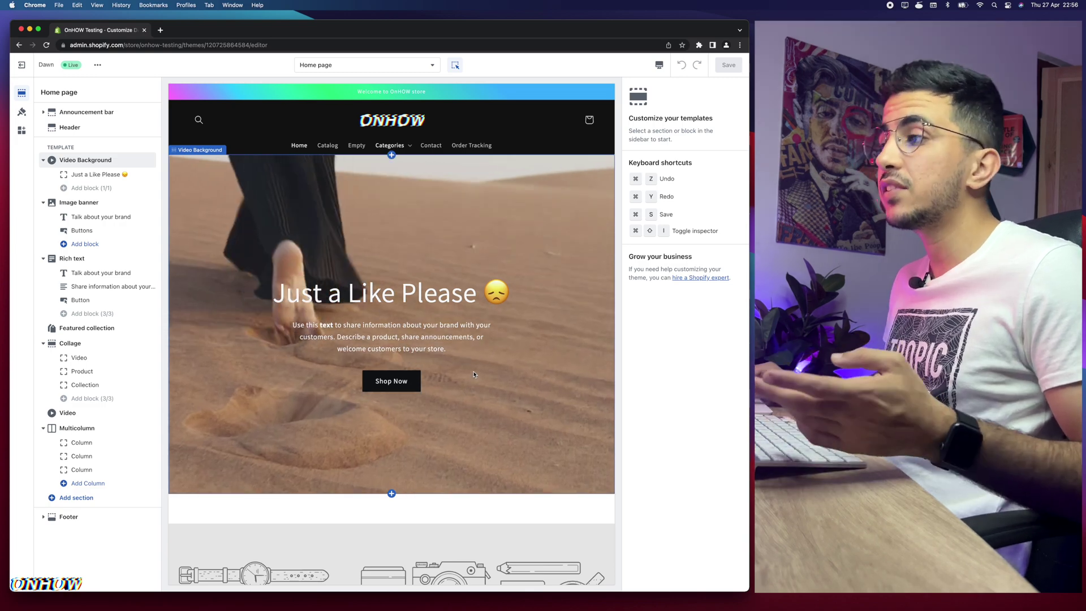
scroll(474, 375, "down", 15)
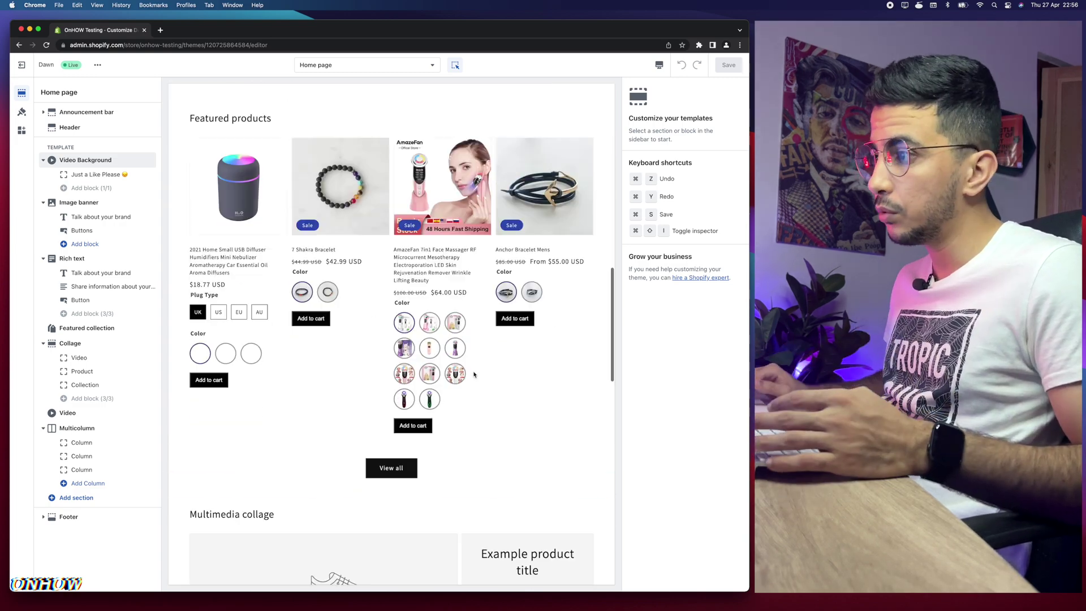
scroll(474, 375, "up", 8)
scroll(474, 374, "down", 10)
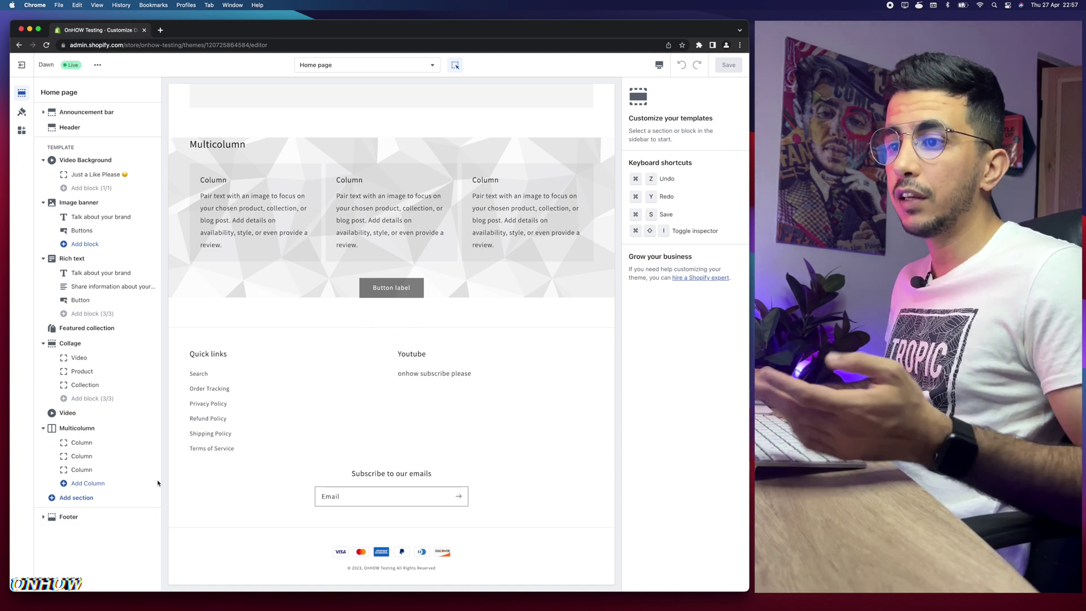
Add a Contact form section below Multicolumn from the full theme sections list
left_click(74, 498)
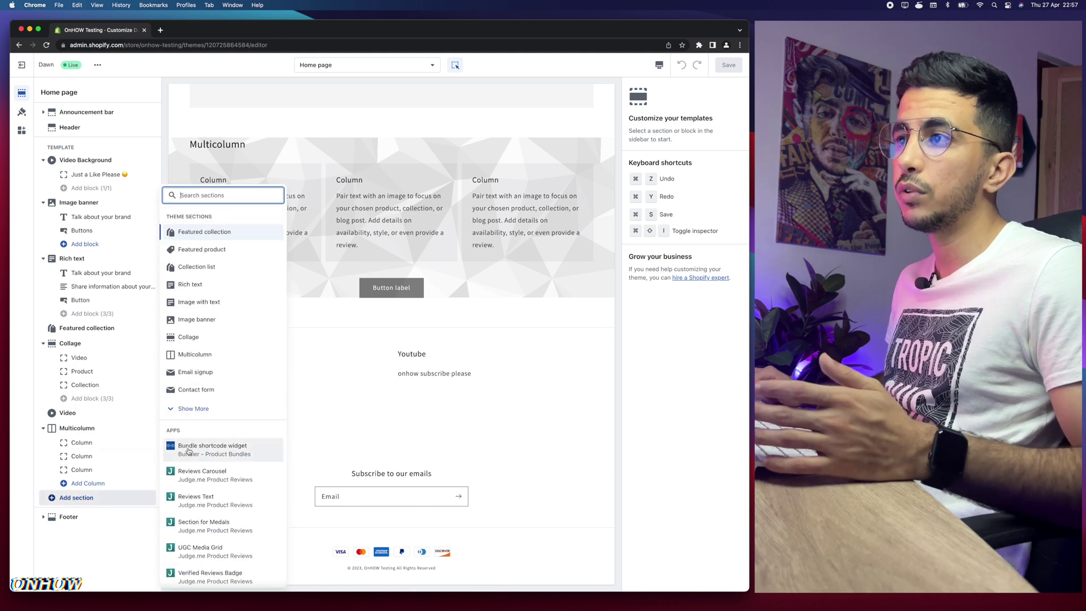
left_click(199, 411)
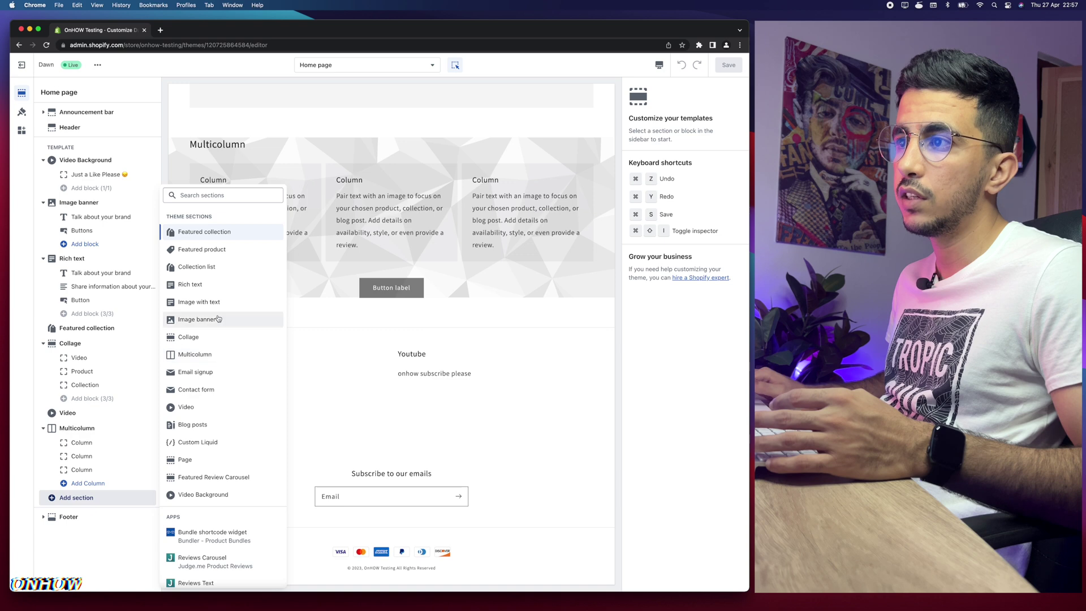
left_click(192, 390)
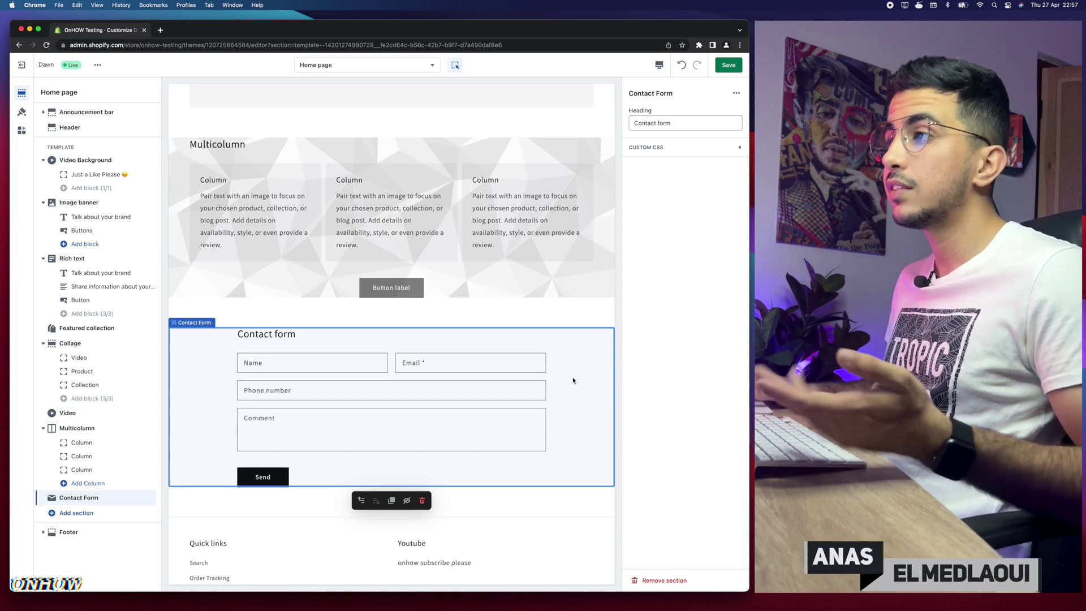
scroll(495, 267, "up", 6)
left_click(488, 263)
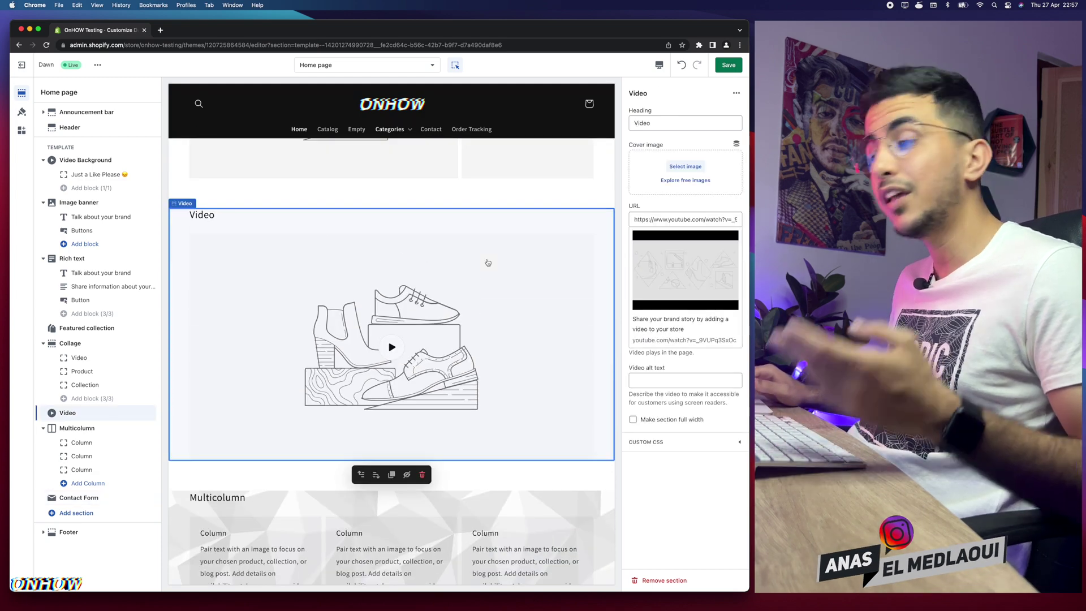
scroll(574, 269, "down", 7)
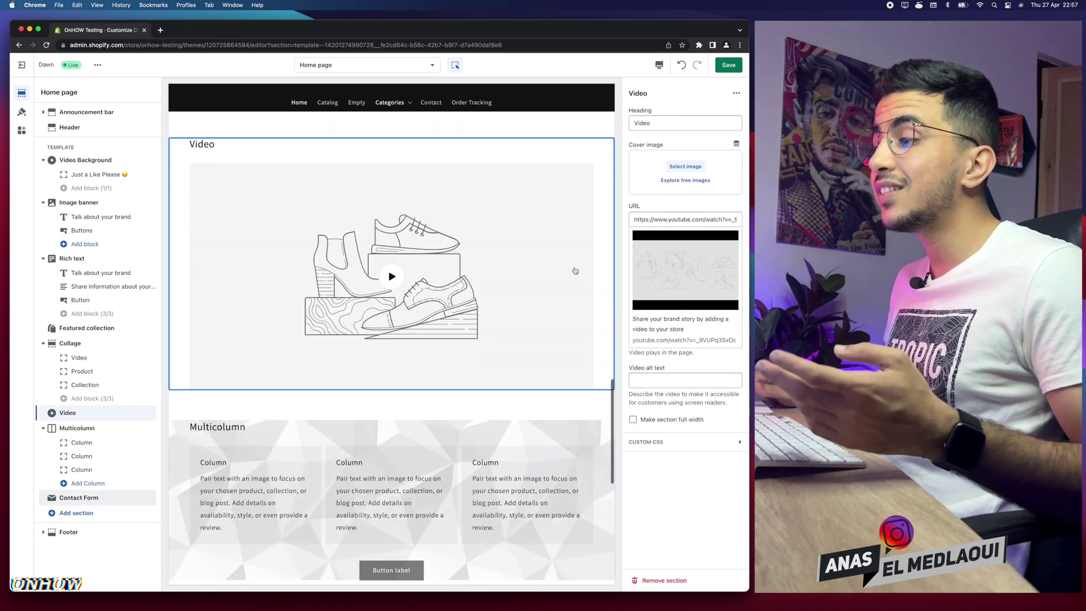
scroll(575, 270, "down", 1)
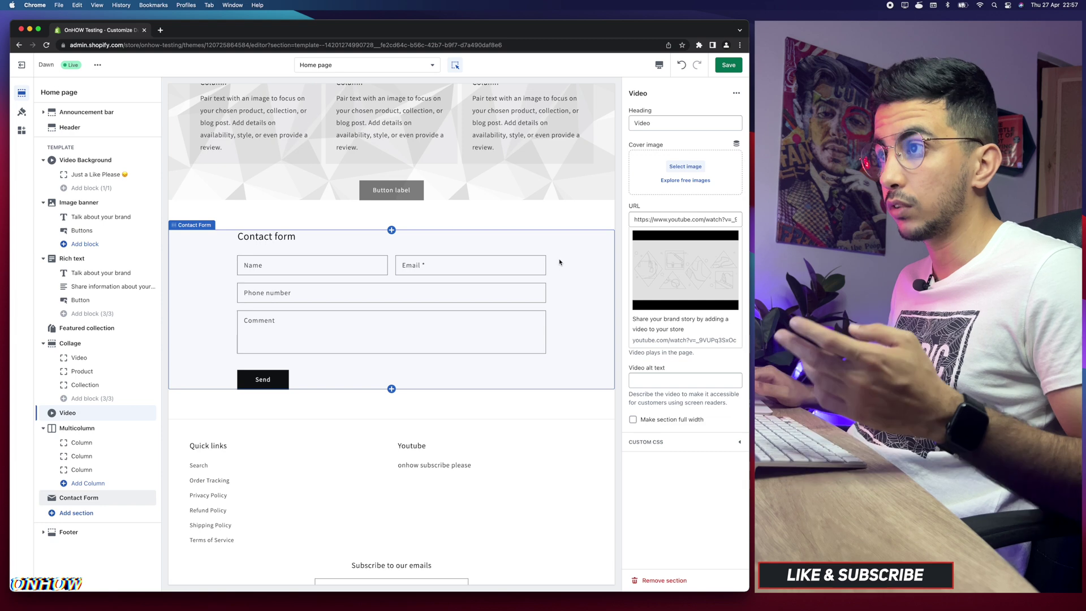
left_click(559, 261)
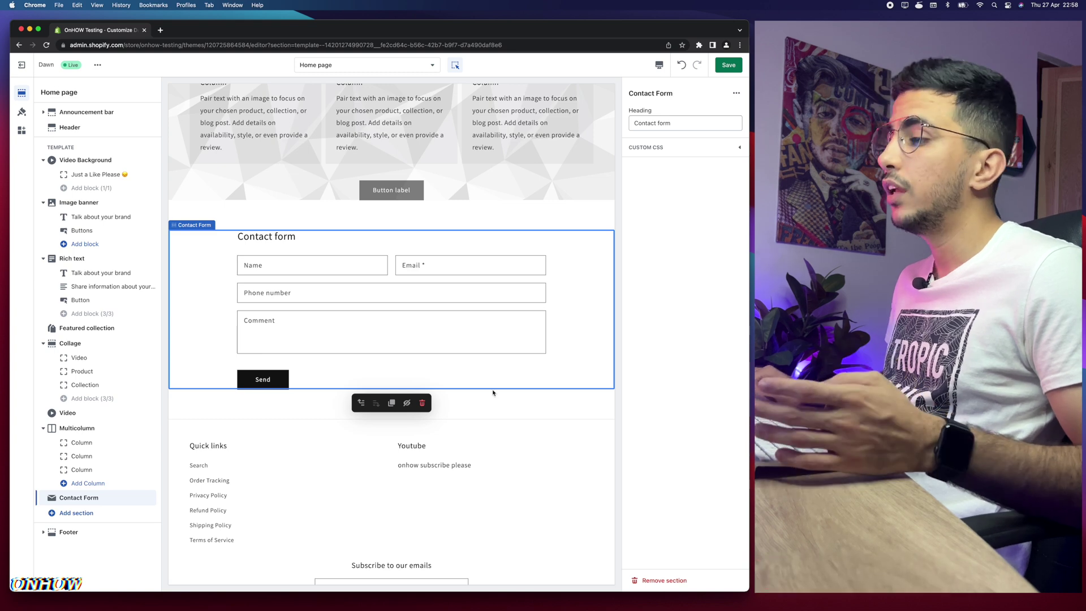
left_click(324, 437)
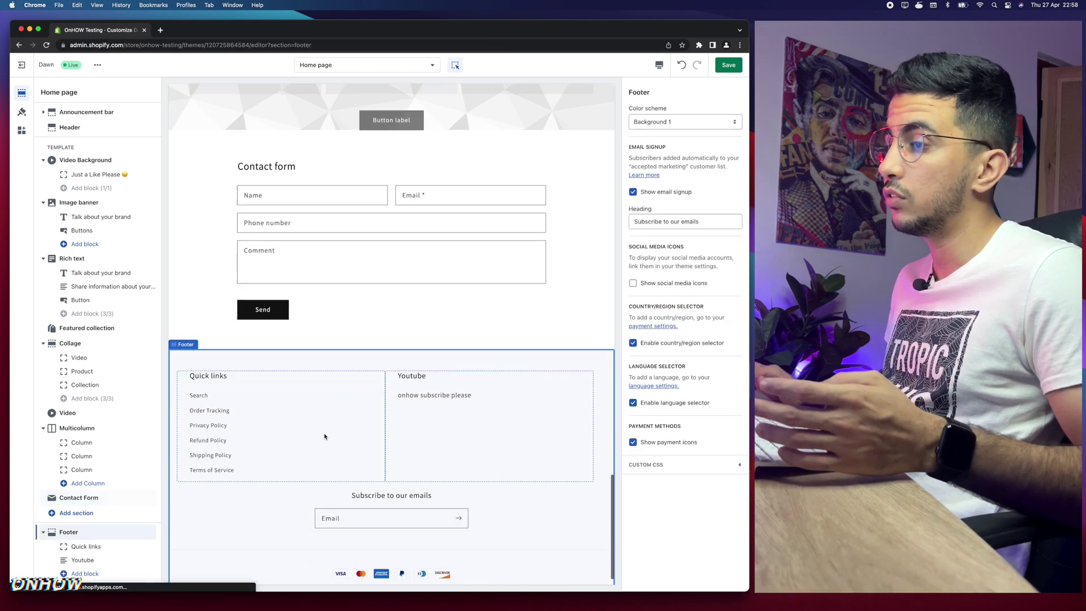
left_click(666, 113)
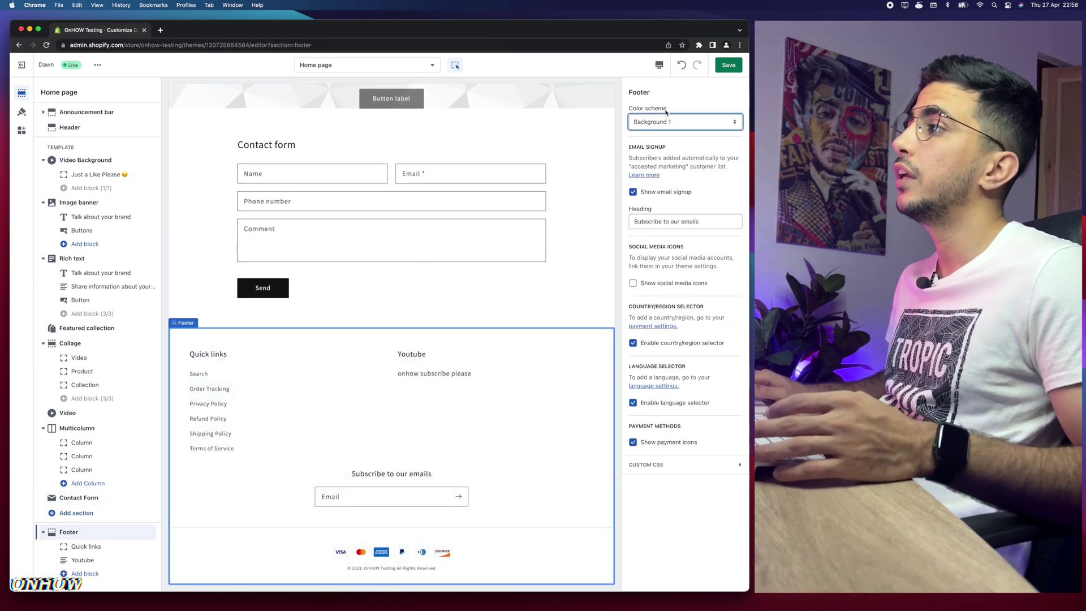
left_click(667, 122)
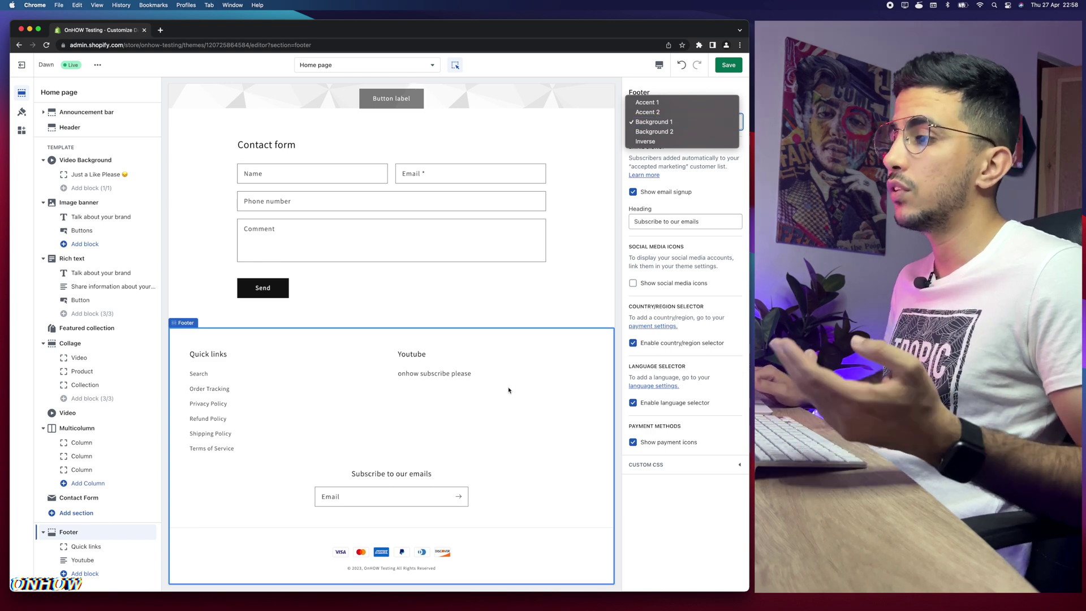
left_click(455, 289)
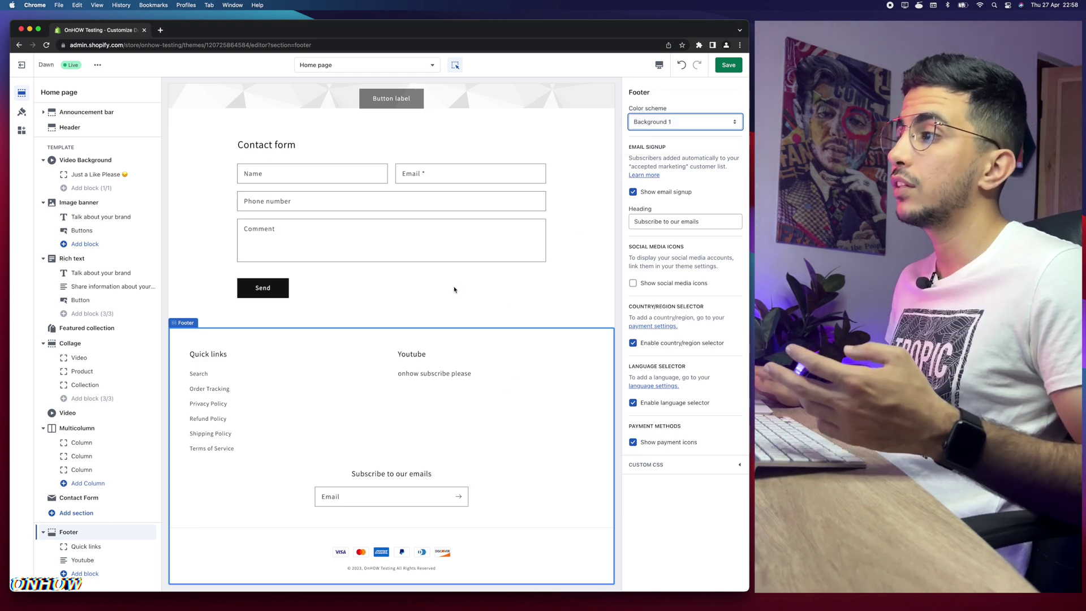
left_click(415, 292)
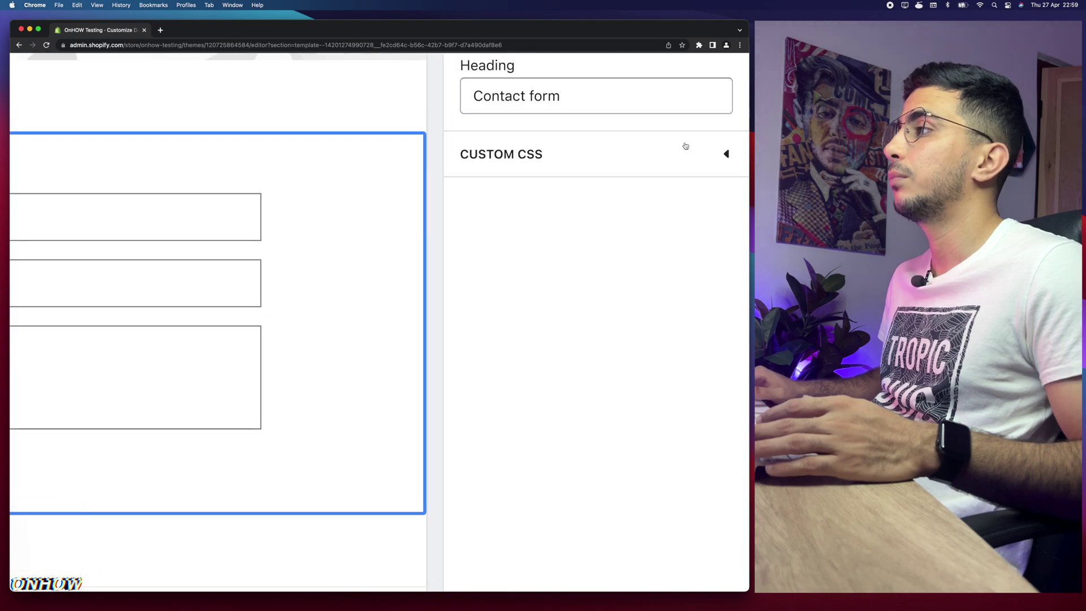
Open the Contact Form section's Custom CSS box with its sample h2 font-size rule
left_click(608, 159)
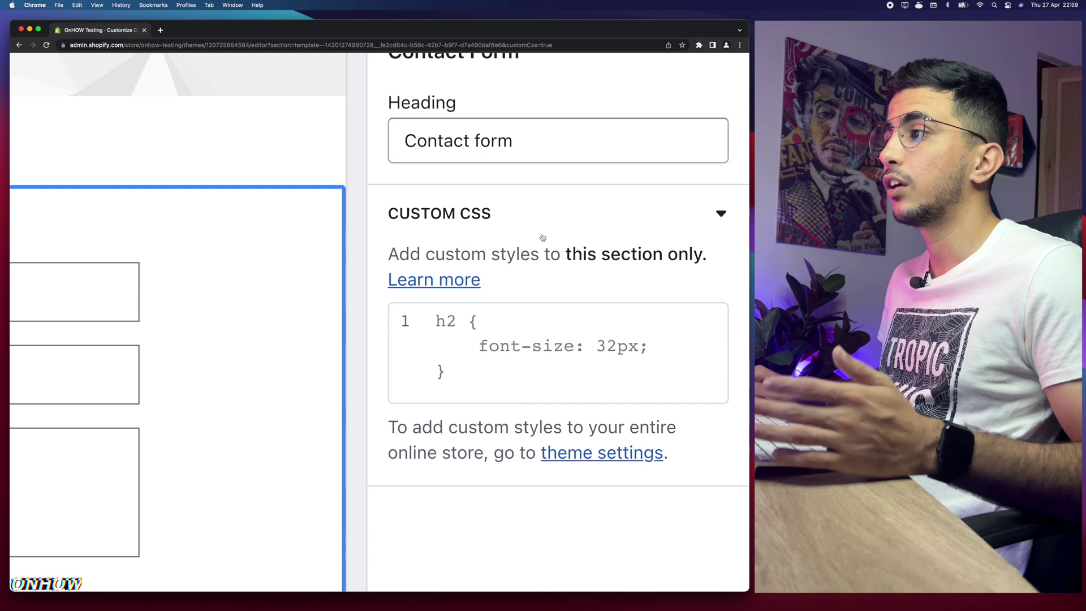
left_click(518, 334)
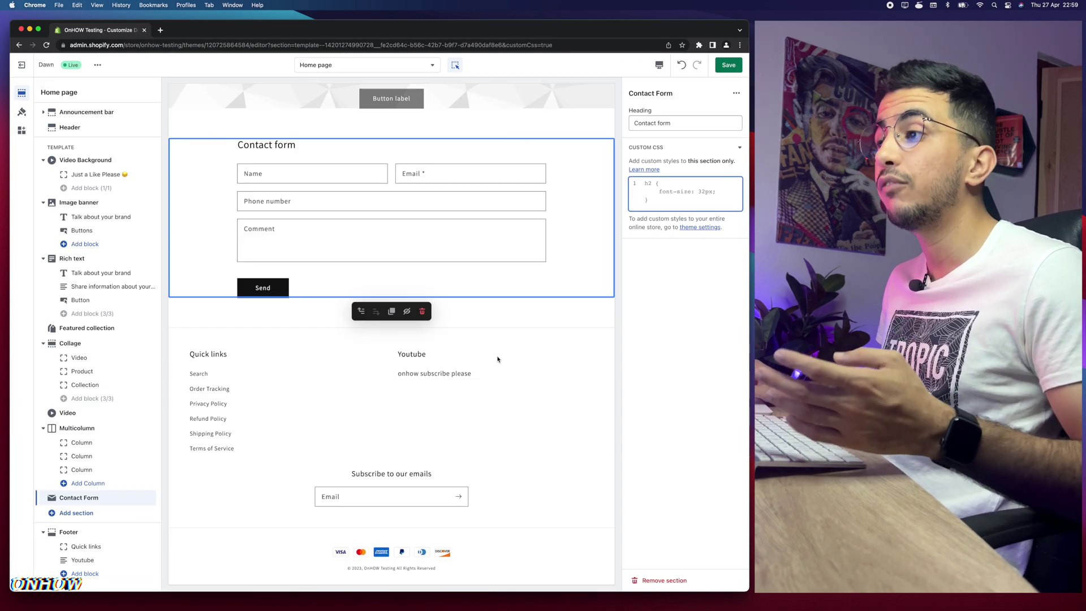
left_click(552, 260)
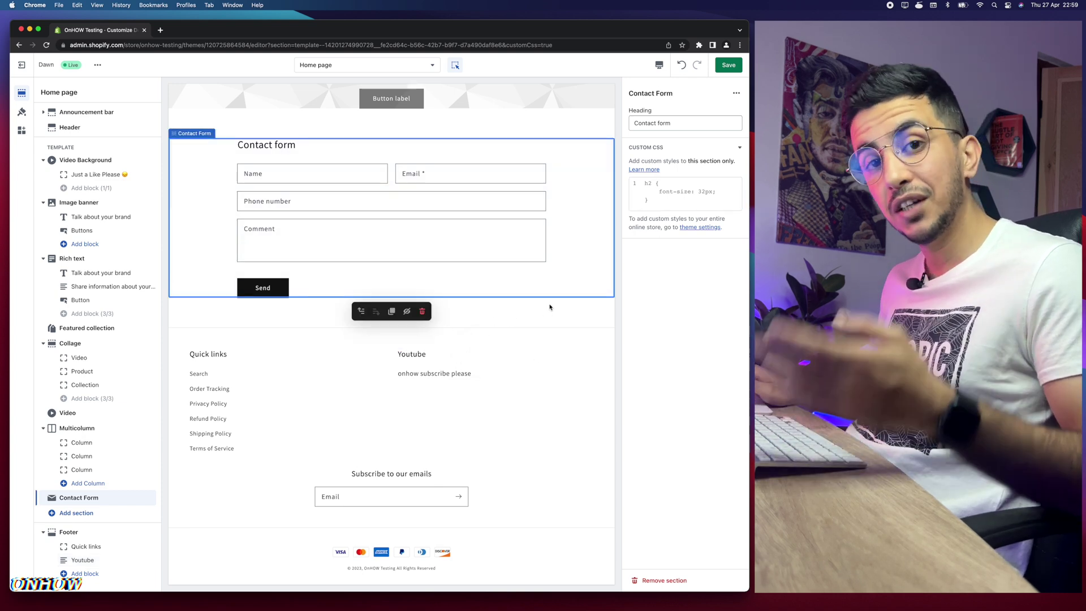
scroll(574, 259, "up", 2)
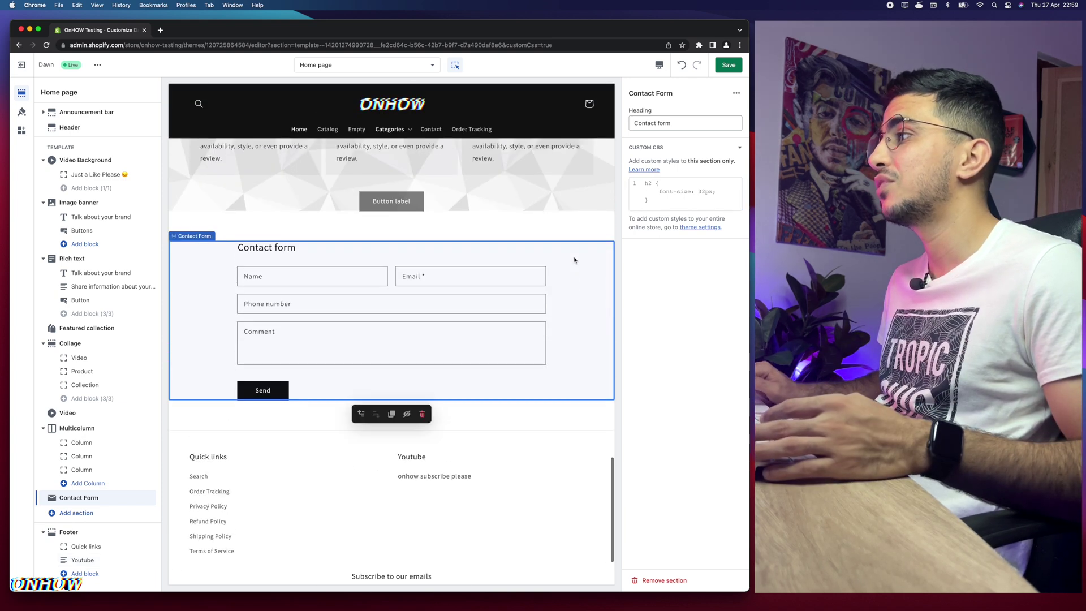
left_click(659, 195)
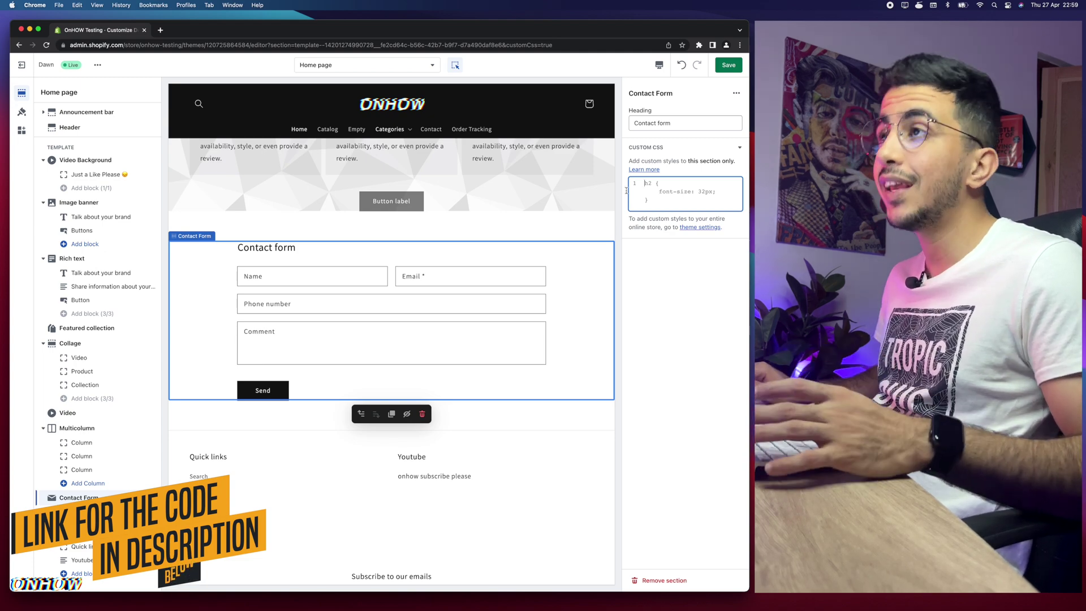
left_click(163, 29)
Load the Pastebin 'Change any section color' snippet page from the pasted address
type("https://pastebin.com/MHcDHPBJ")
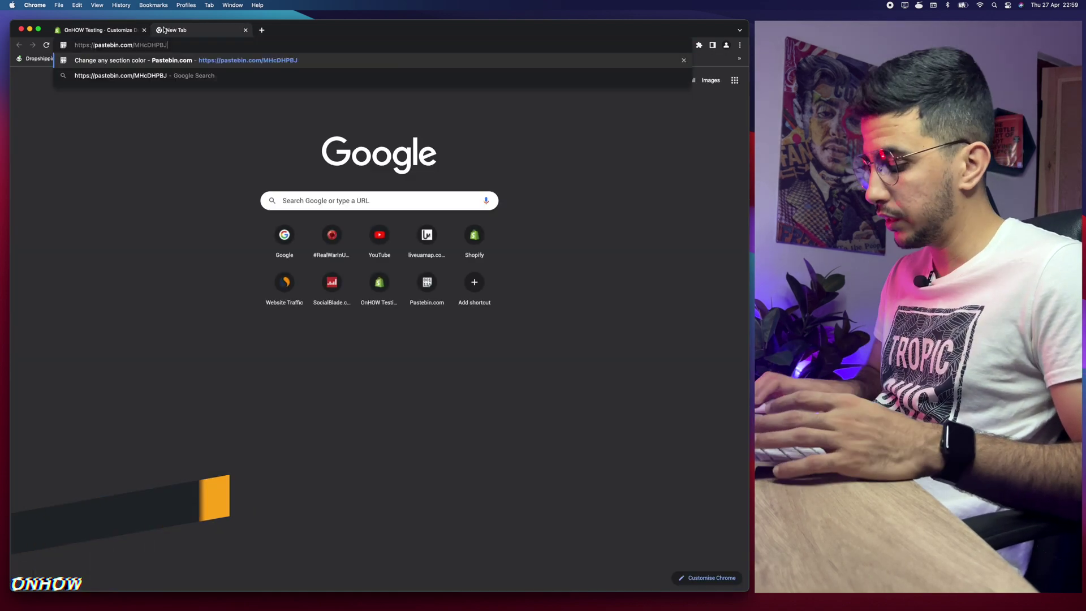
key("Return")
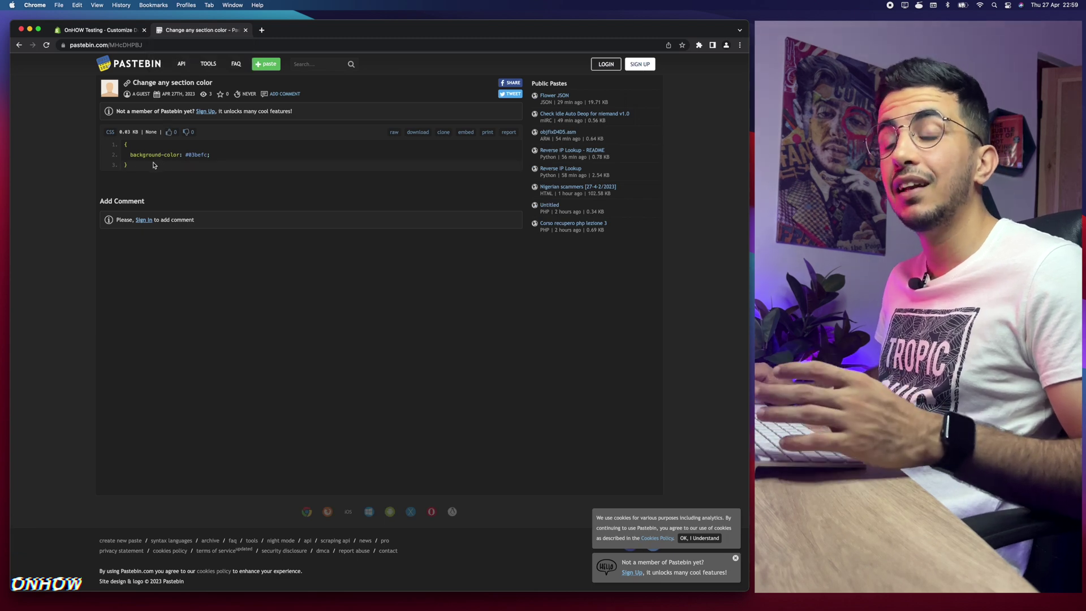
right_click(149, 225)
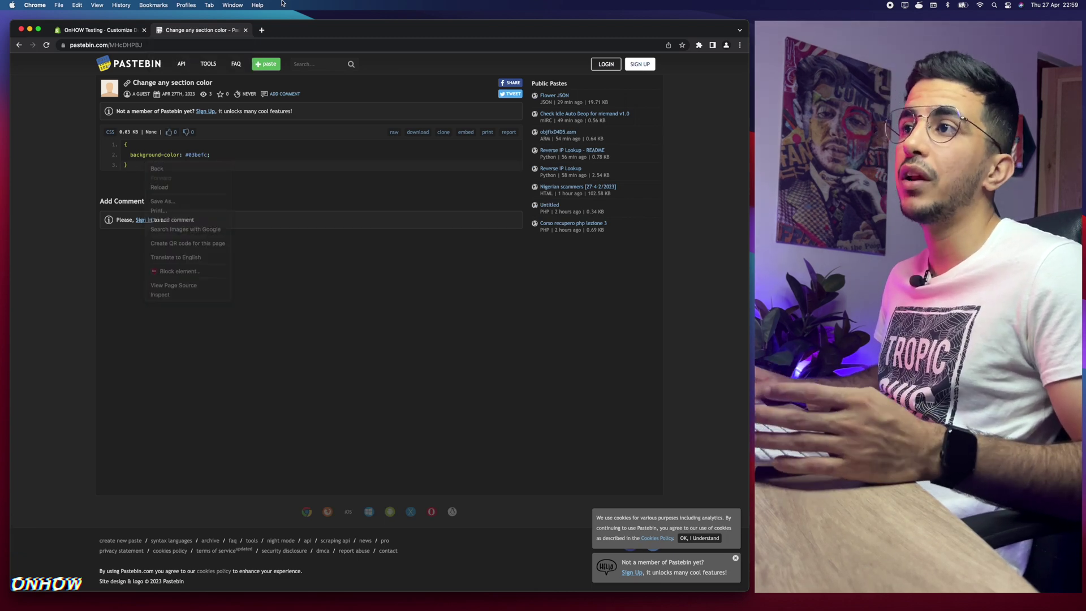
key("Escape")
scroll(134, 169, "up", 5)
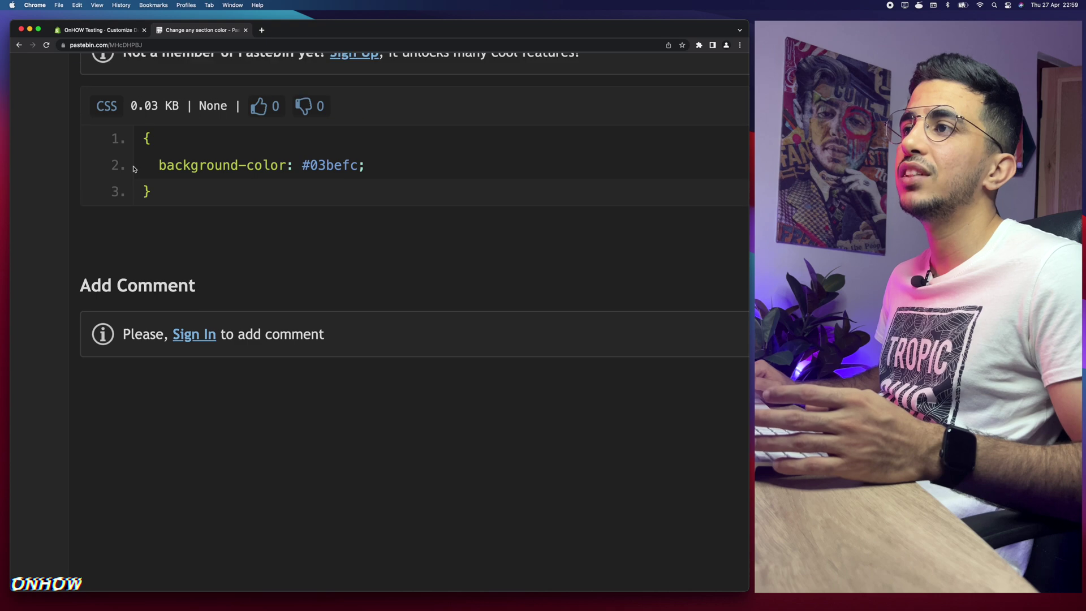
Copy the three-line background-color #03befc CSS block and return to the Shopify editor
triple_click(420, 173)
left_click(222, 203)
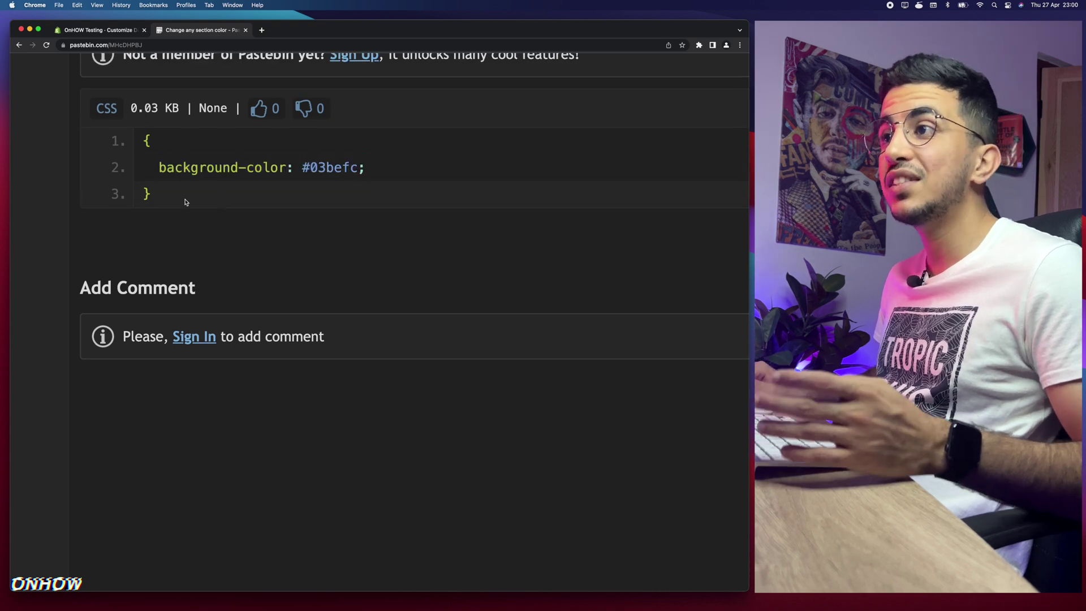
left_click_drag(181, 202, 131, 148)
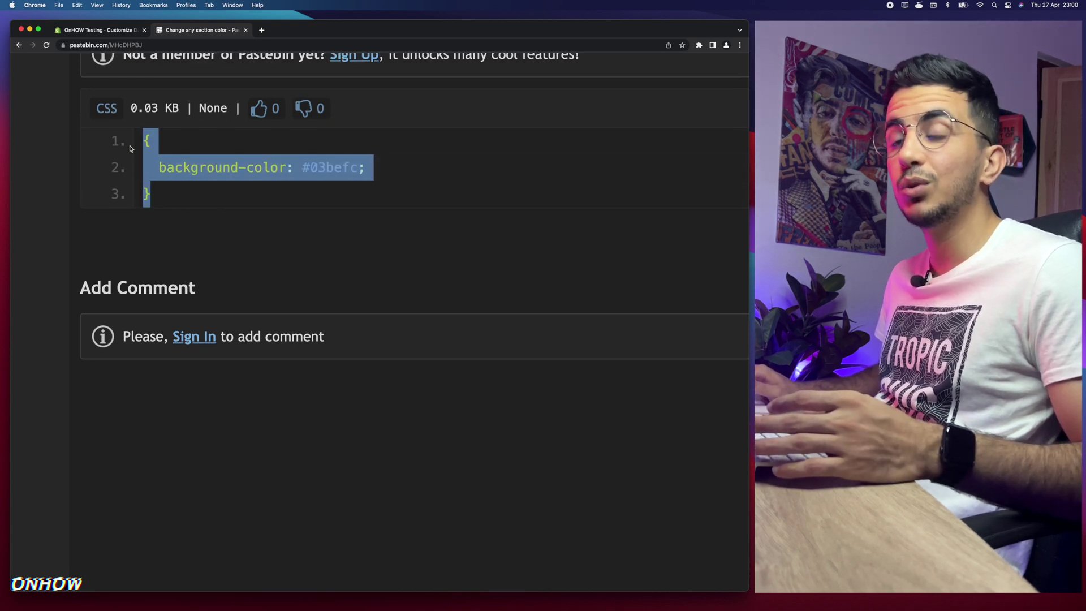
right_click(197, 161)
left_click(210, 183)
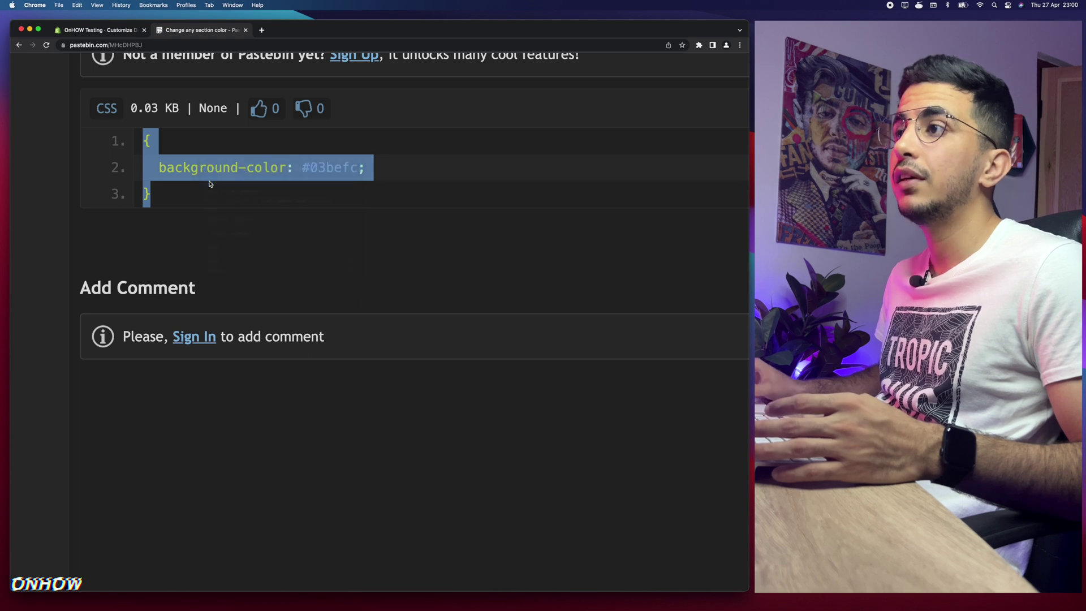
key("super+0")
left_click(127, 30)
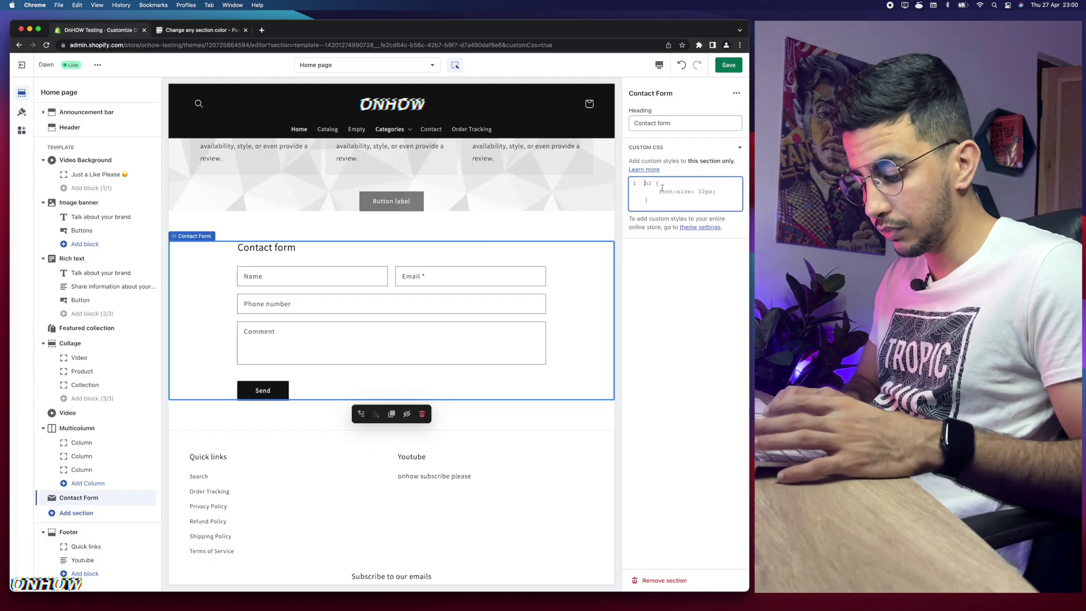
Paste the background-color #03befc rule into the Contact Form's custom CSS and select 03befc
key("super+v")
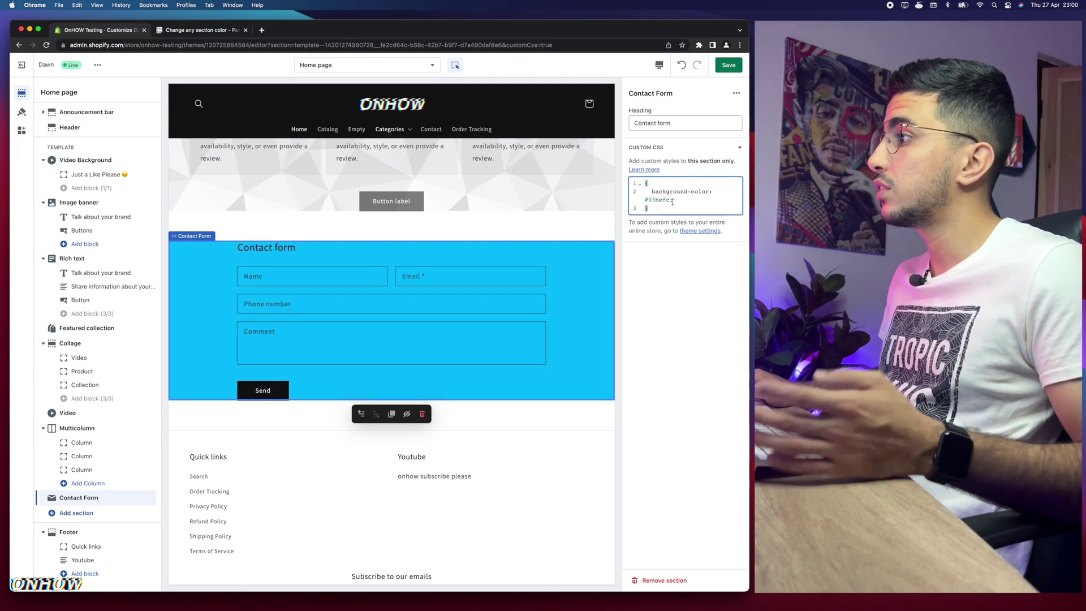
left_click_drag(669, 200, 648, 200)
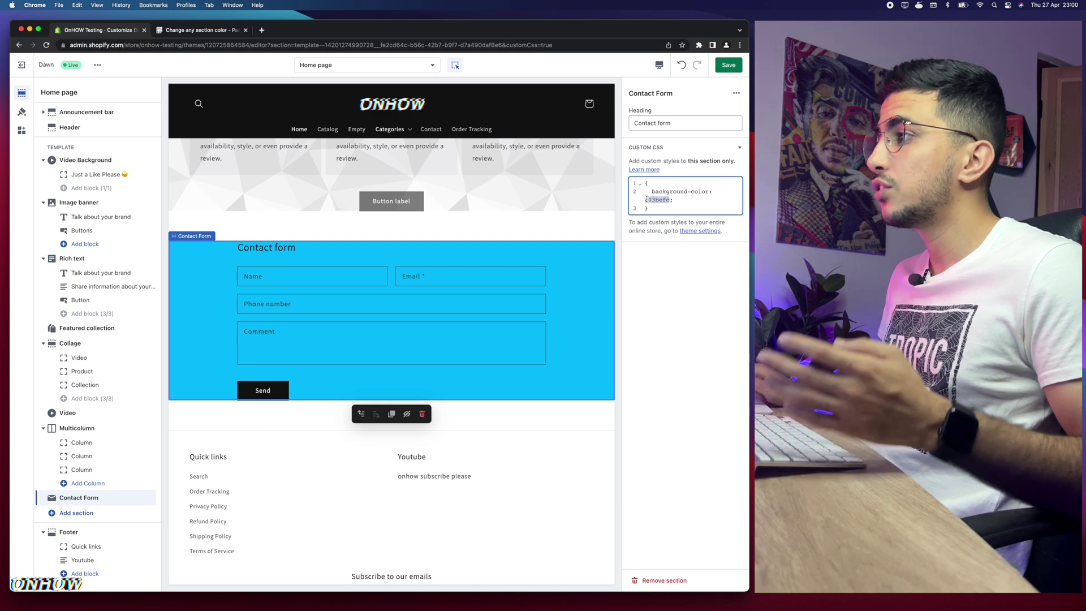
left_click(262, 32)
Search Google for 'hex color picker'
type("g")
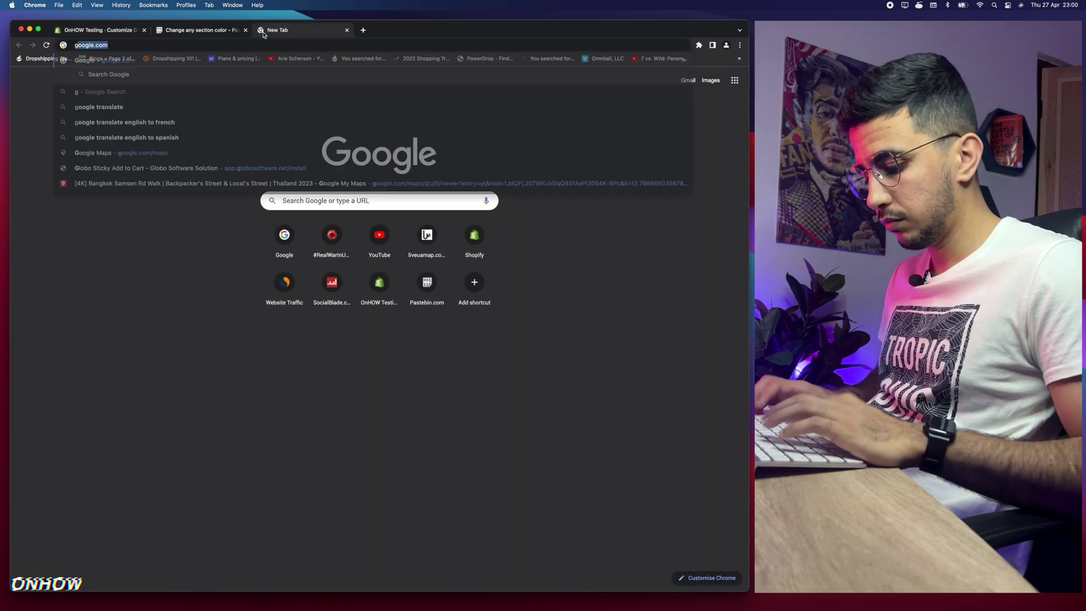
key("Return")
type("h")
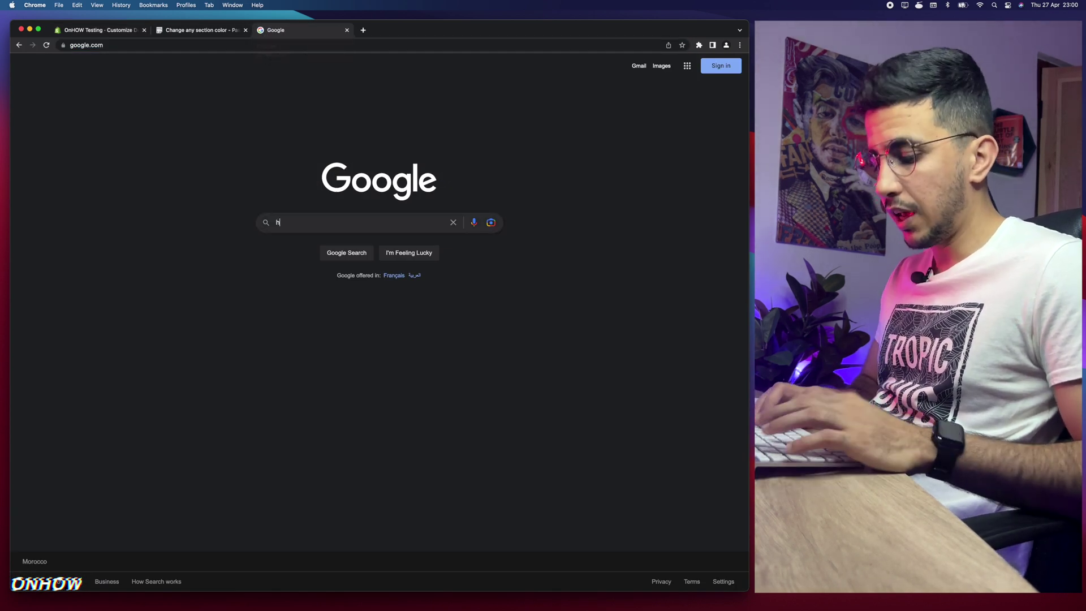
type("ex colo")
key("Down")
key("Down")
key("Return")
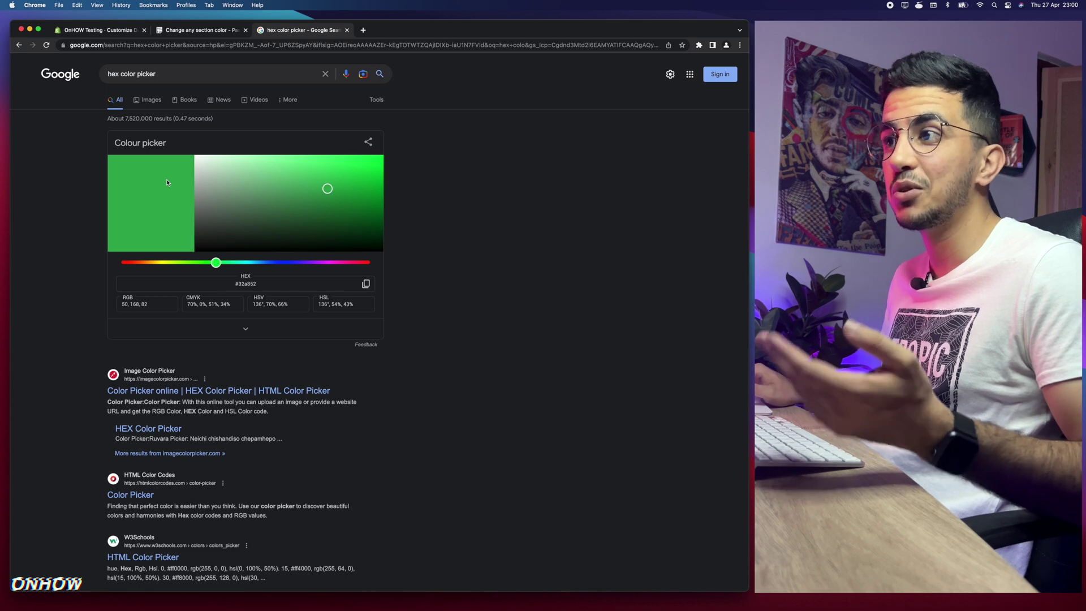
left_click_drag(168, 75, 96, 79)
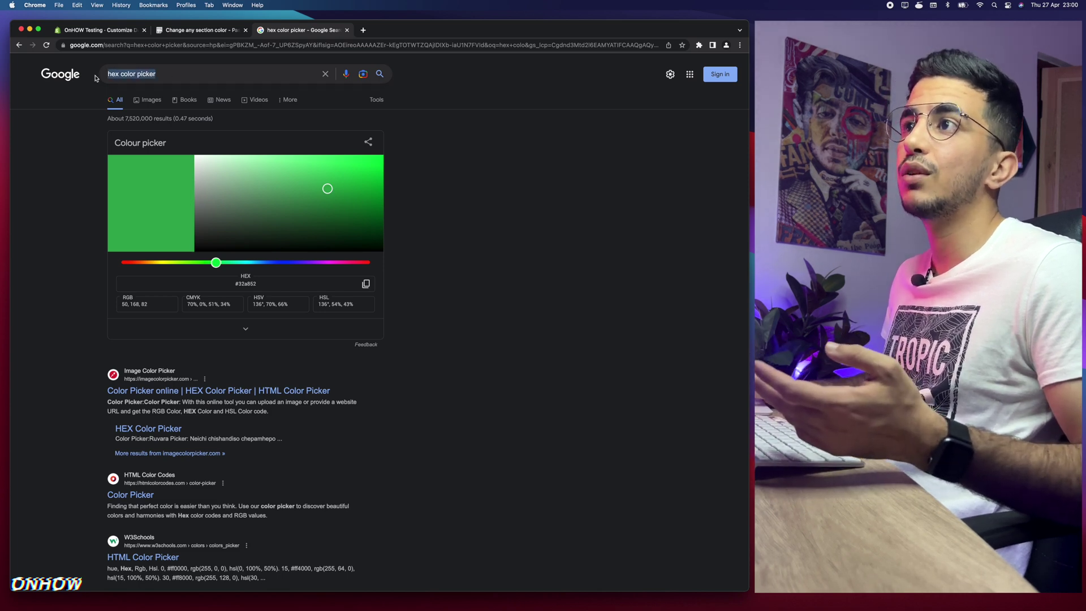
left_click(402, 175)
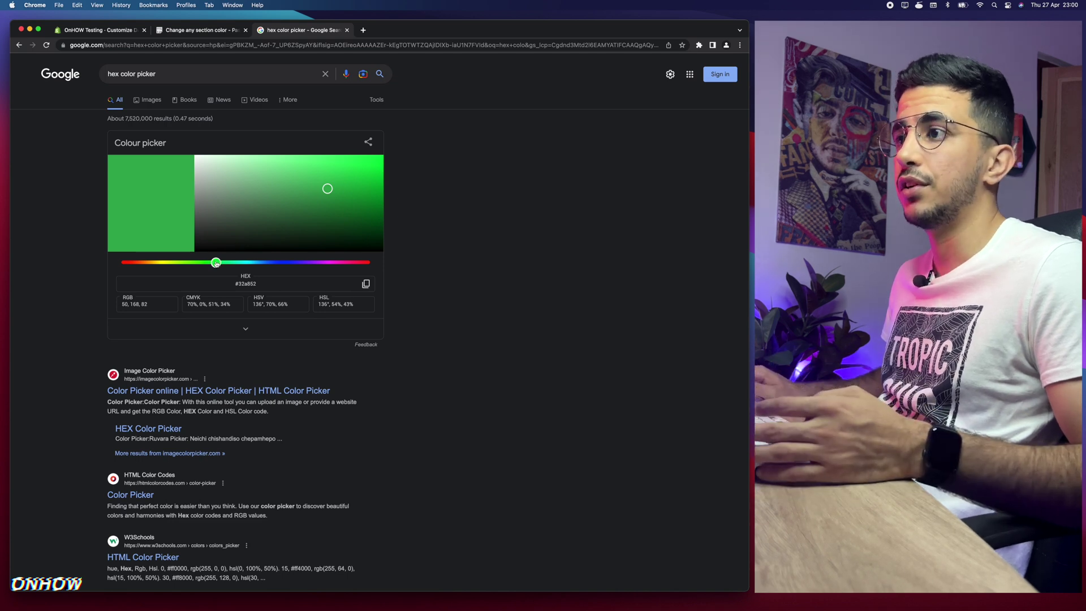
Set the colour picker to purple #9132a8, copy it, and return to the Shopify editor
left_click_drag(216, 264, 132, 267)
left_click(330, 264)
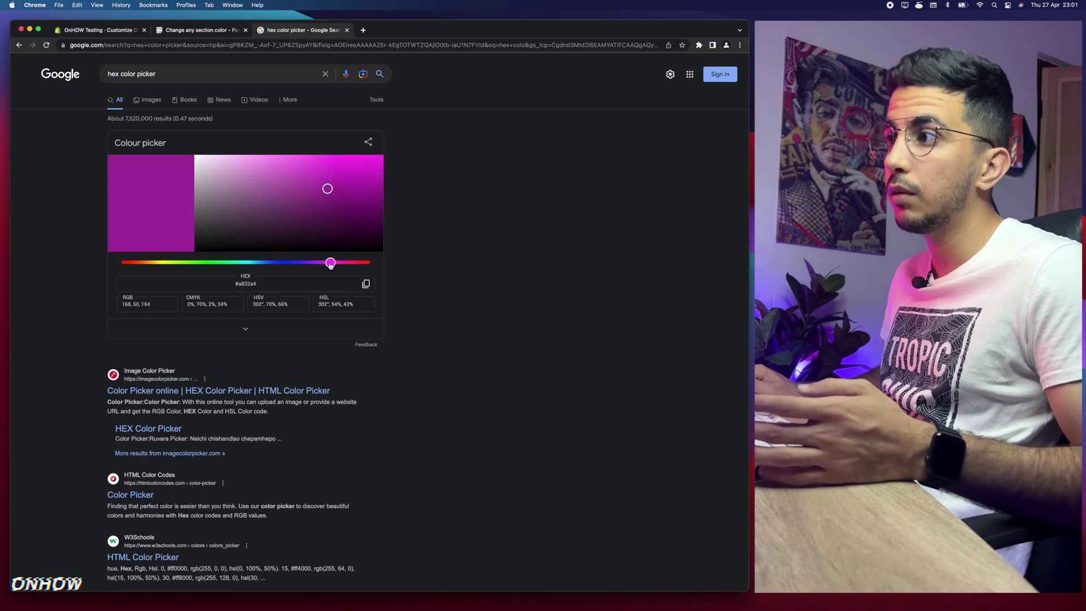
left_click_drag(331, 264, 321, 263)
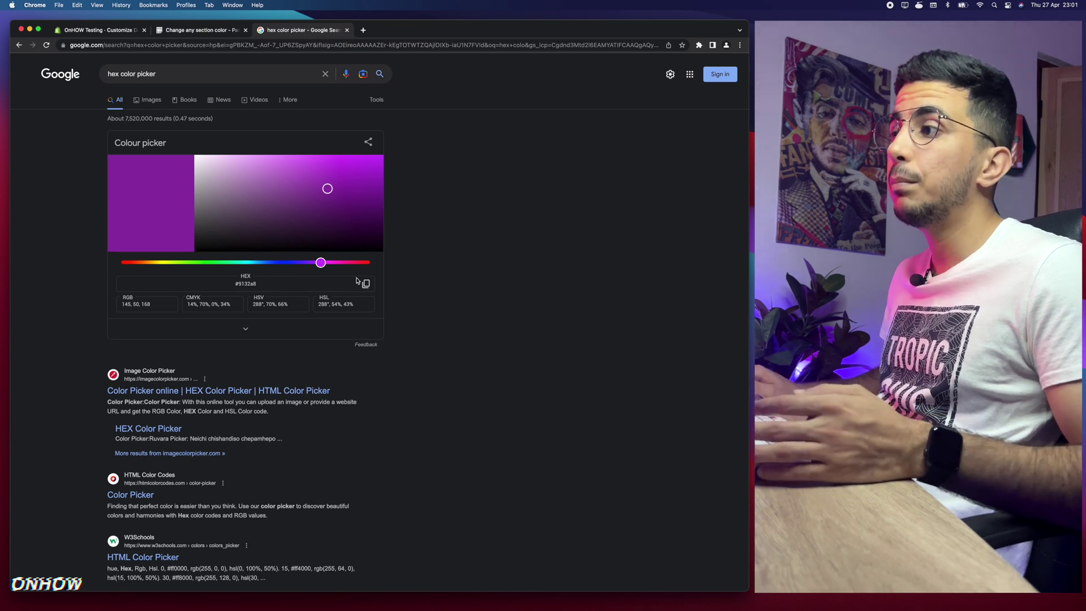
scroll(366, 285, "up", 5)
scroll(366, 286, "up", 1)
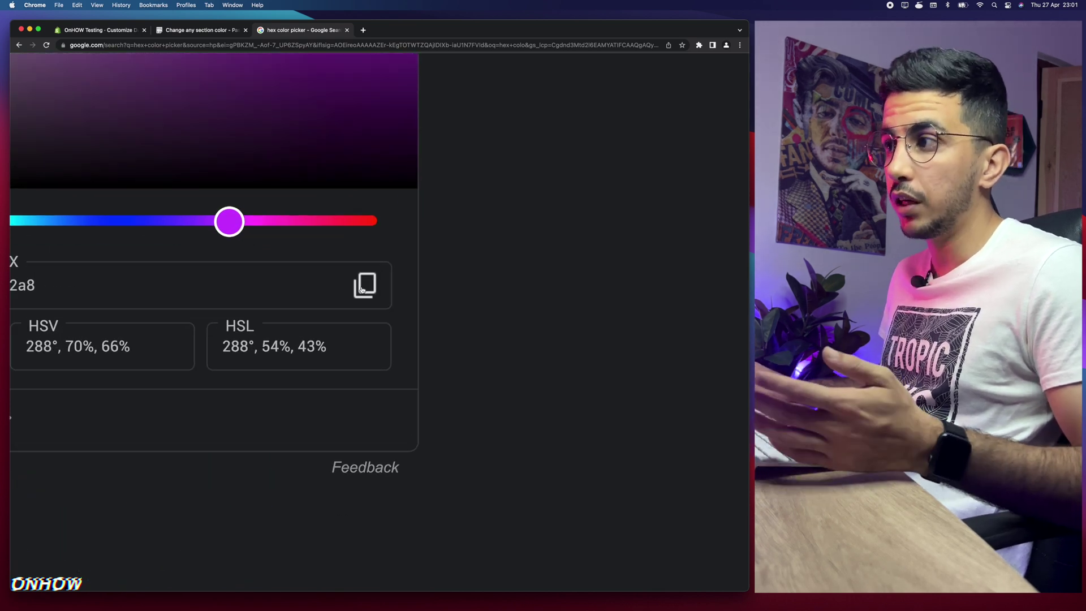
scroll(363, 288, "down", 6)
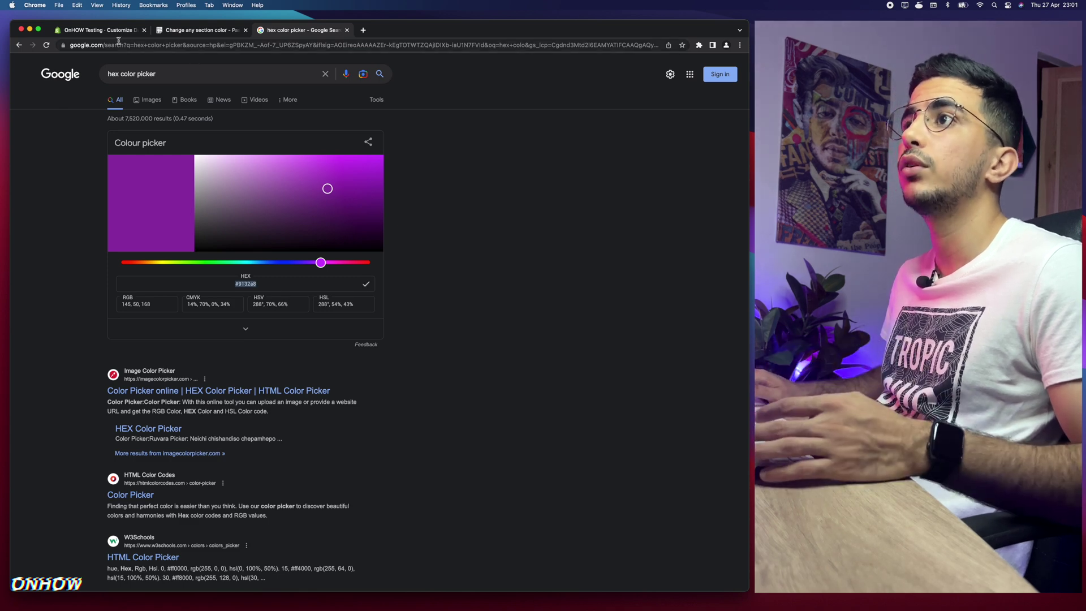
left_click(111, 32)
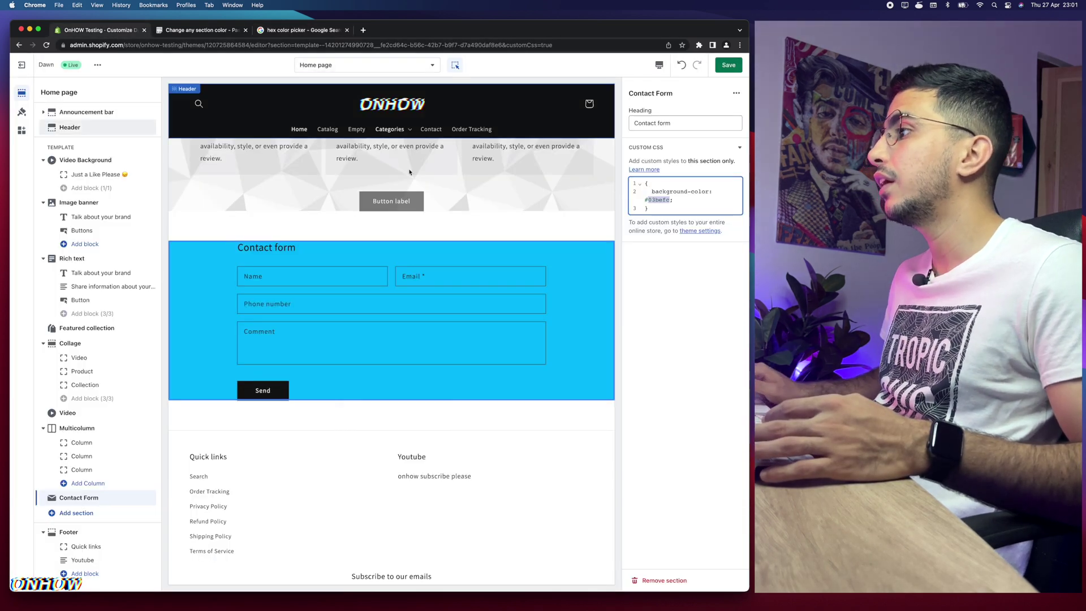
Replace 03befc with #9132a8 in the custom CSS, turning the Contact Form purple
scroll(661, 198, "up", 6)
scroll(665, 197, "right", 2)
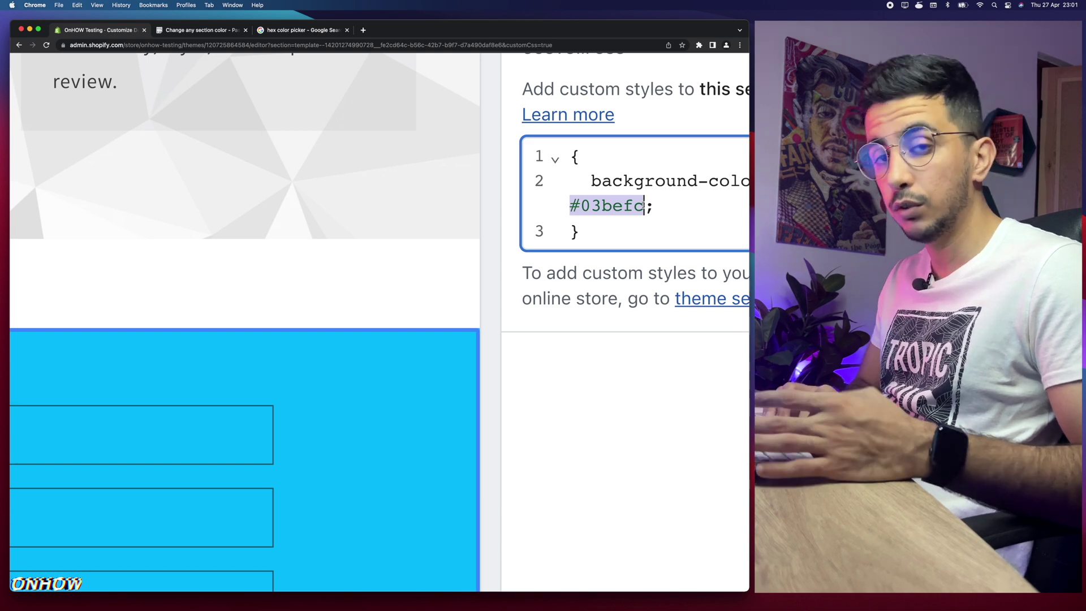
key("super+v")
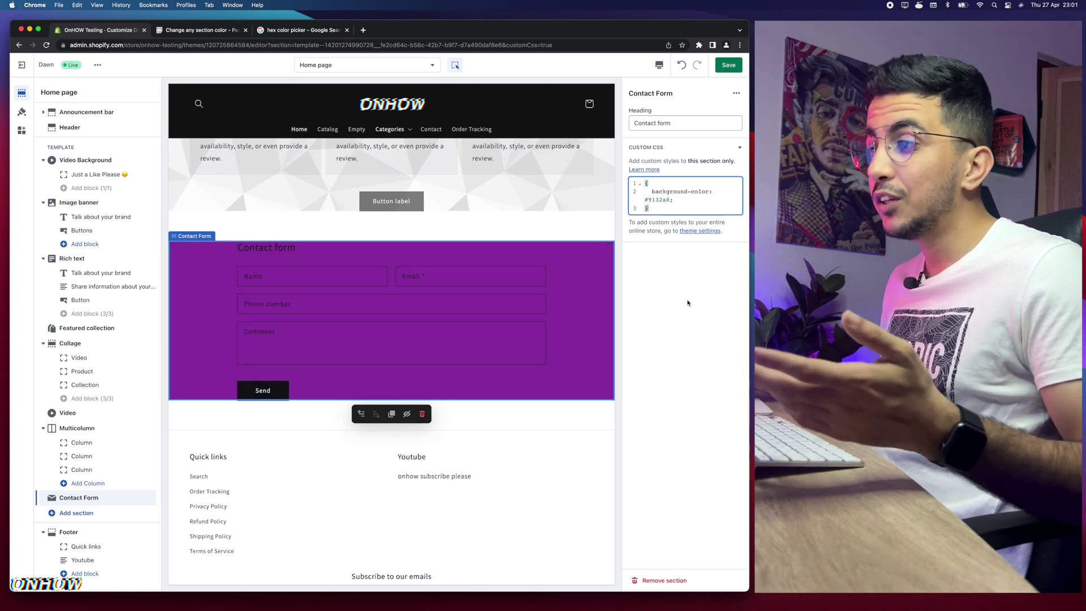
scroll(308, 295, "up", 15)
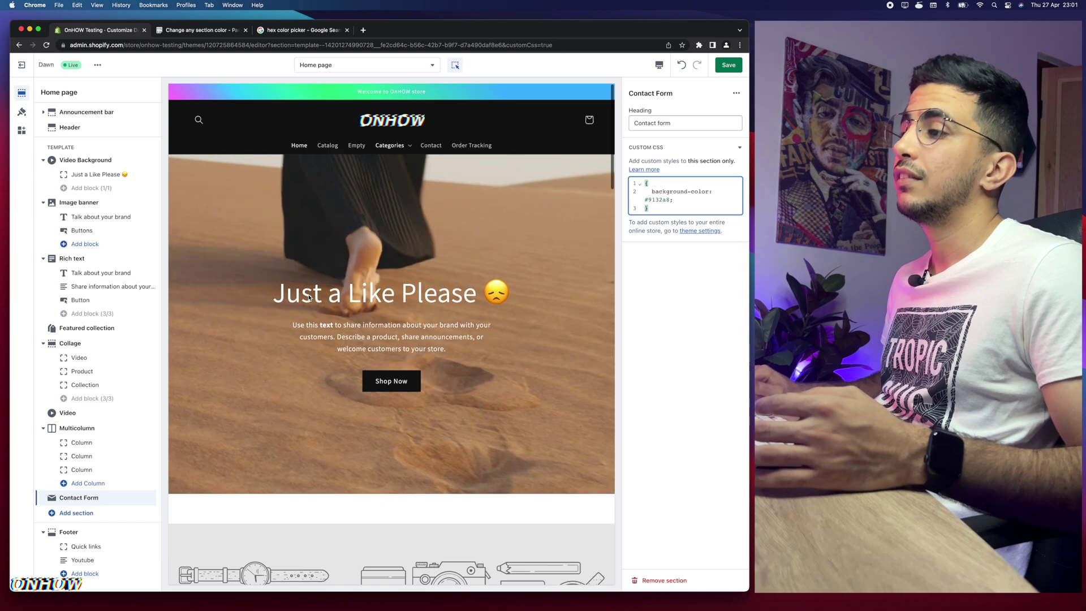